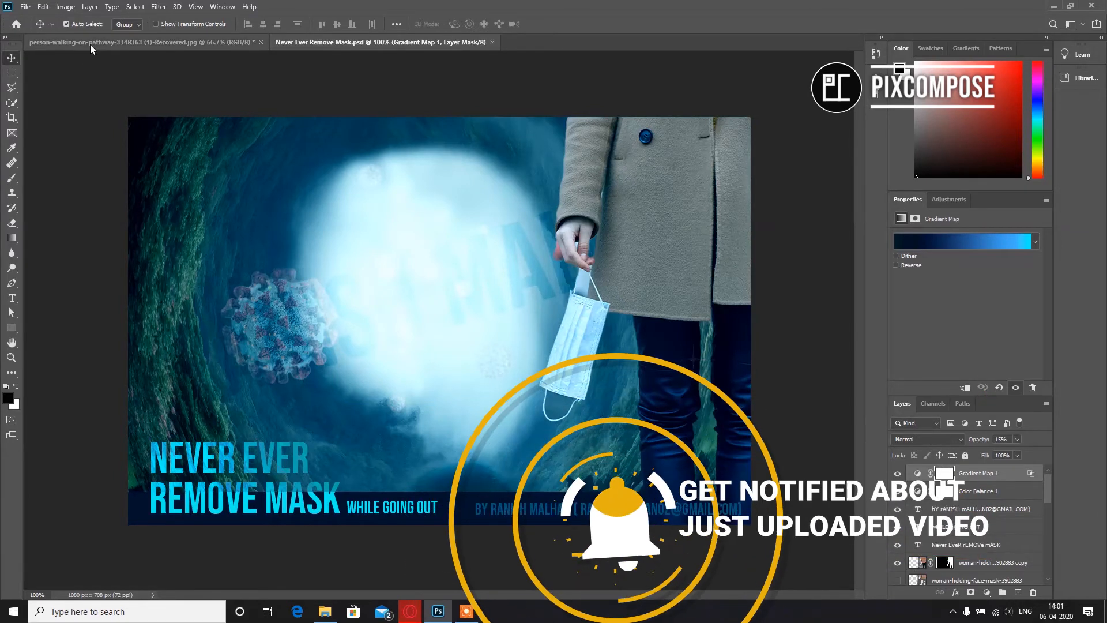
# Step: In the person-walking-on-pathway document, scale the large virus down slightly to about 98%
pyautogui.click(91, 44)
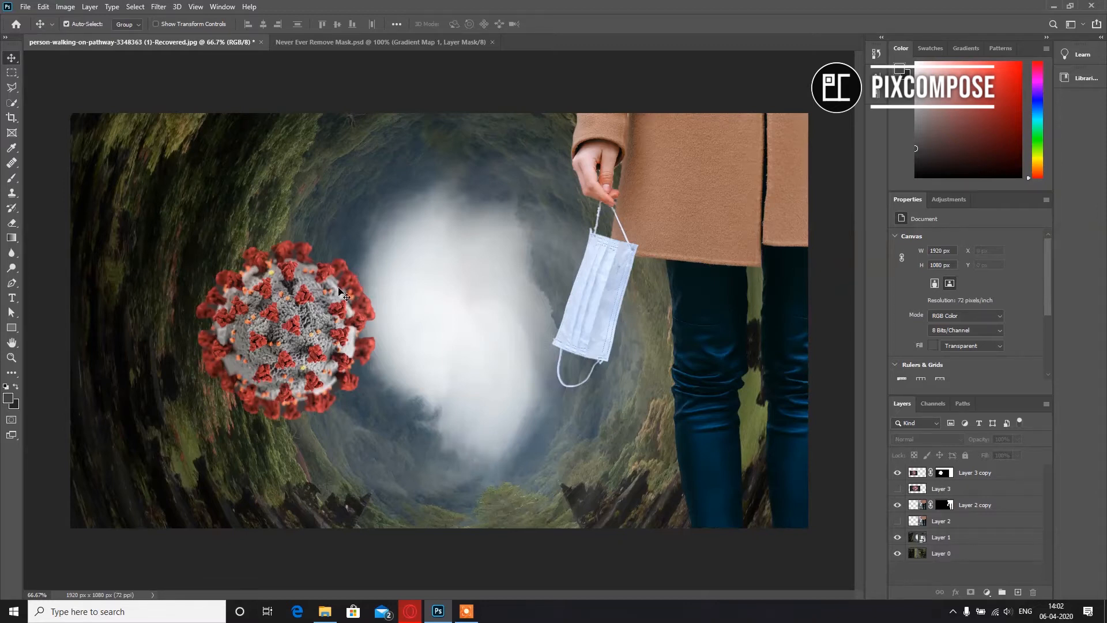
pyautogui.click(286, 357)
pyautogui.press('ctrl')
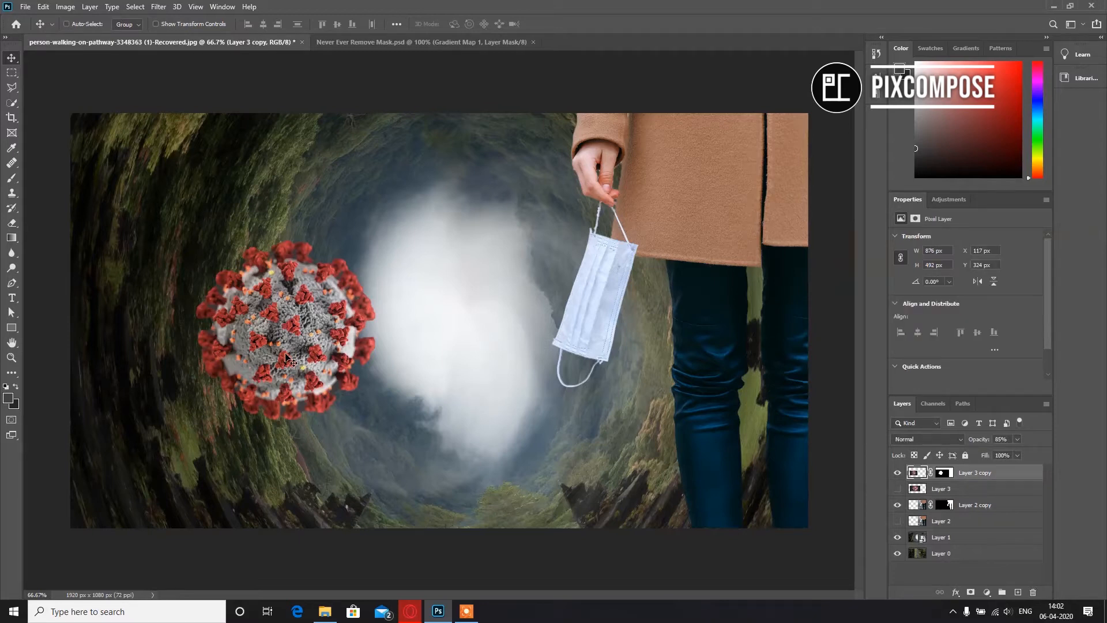
pyautogui.hotkey('ctrl', 't')
pyautogui.moveTo(455, 238)
pyautogui.mouseDown()
pyautogui.moveTo(430, 267)
pyautogui.moveTo(451, 251)
pyautogui.mouseUp()
pyautogui.click(571, 24)
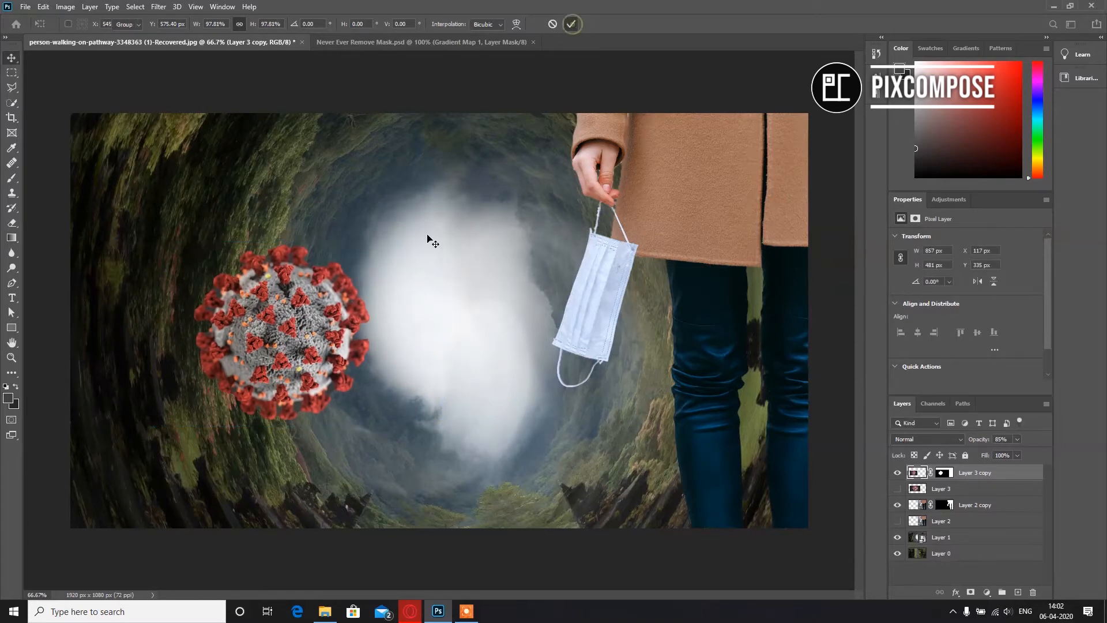
# Step: Duplicate the large virus, scale the copy to about 25%, and place it inside the white glow
pyautogui.moveTo(295, 316); pyautogui.dragTo(457, 269)
pyautogui.hotkey('ctrl', 't')
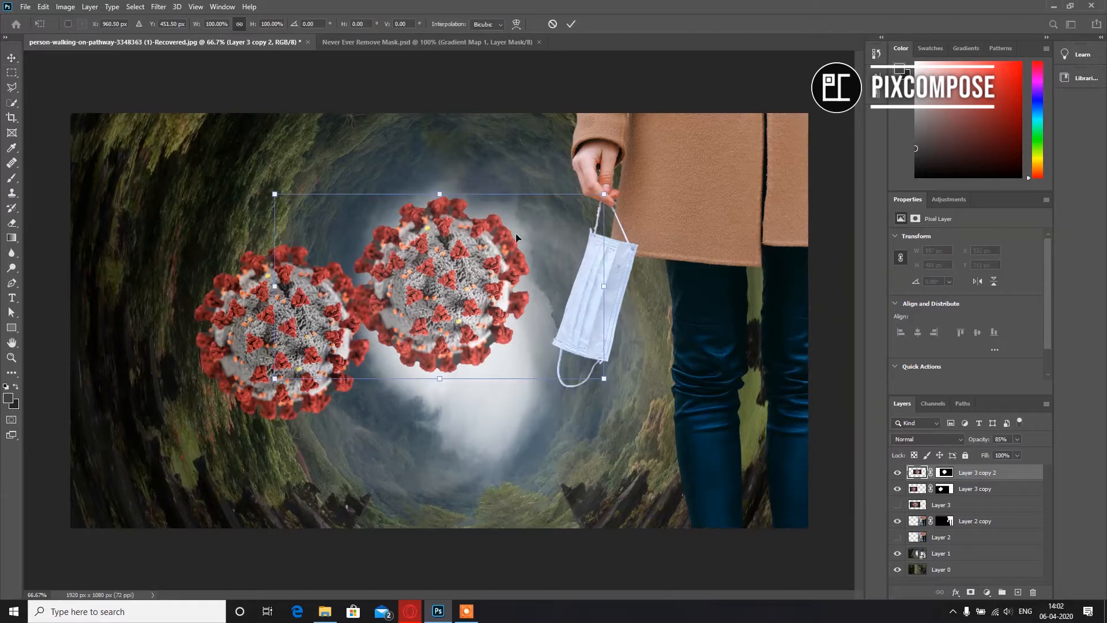
pyautogui.moveTo(612, 198); pyautogui.dragTo(395, 382)
pyautogui.moveTo(330, 358); pyautogui.dragTo(442, 312)
pyautogui.moveTo(495, 267); pyautogui.dragTo(482, 306)
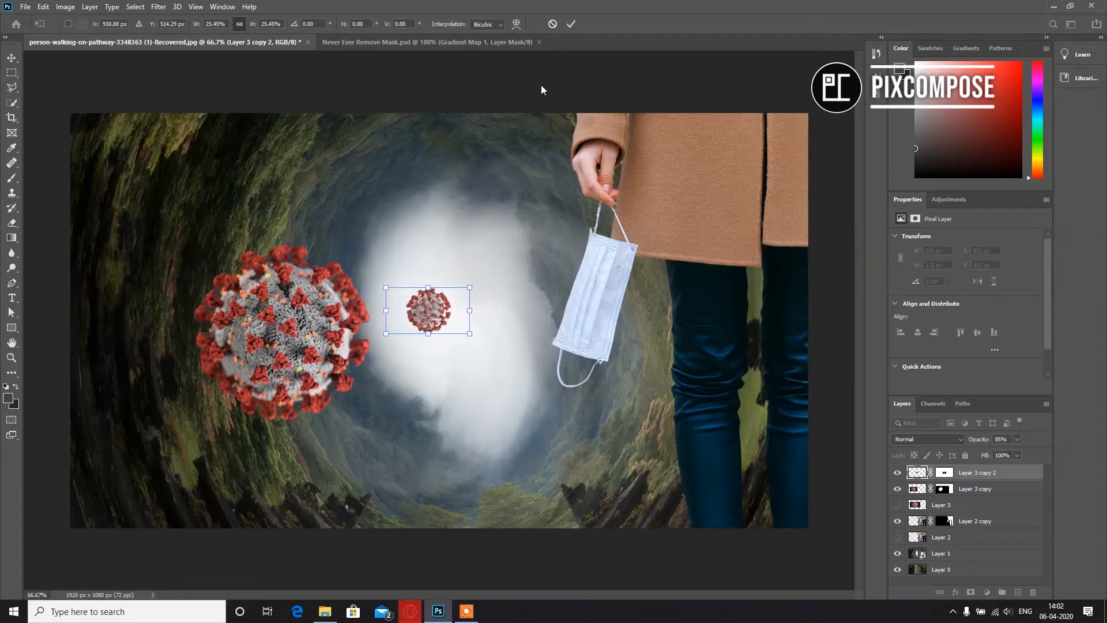
pyautogui.click(572, 24)
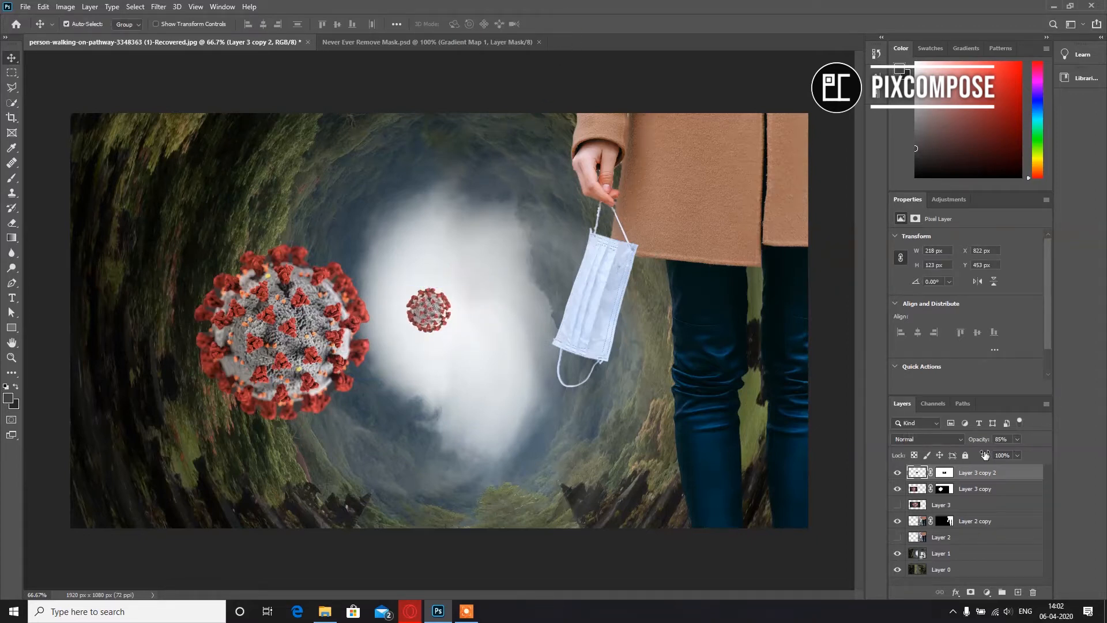
# Step: Move the small virus layer below Layer 3 copy and set its blend mode to Color Dodge
pyautogui.moveTo(980, 474); pyautogui.dragTo(985, 505)
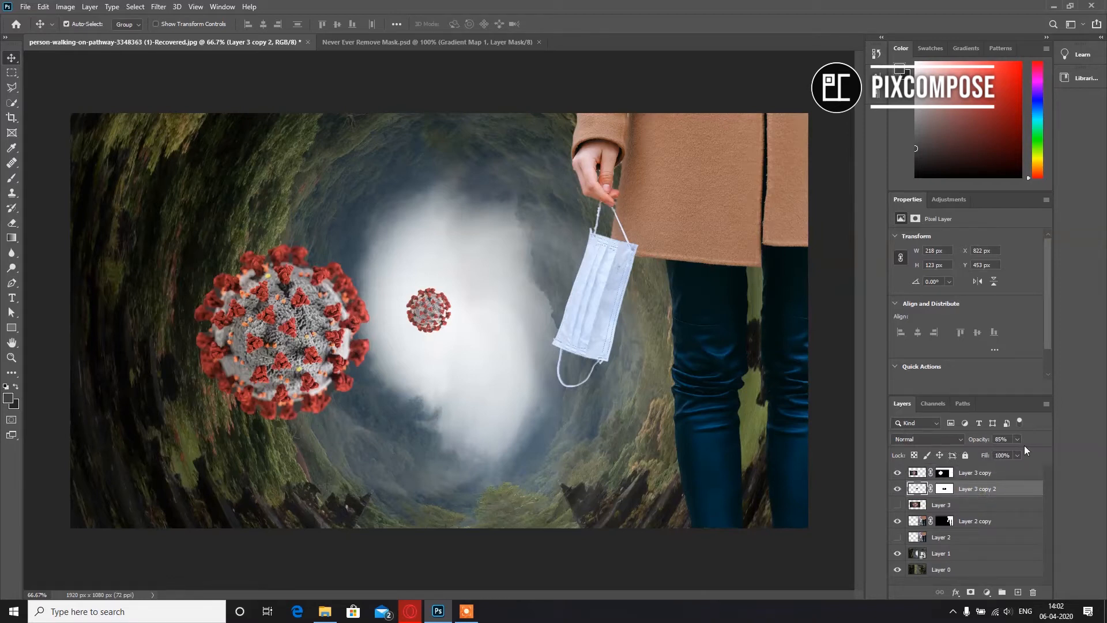
pyautogui.click(960, 437)
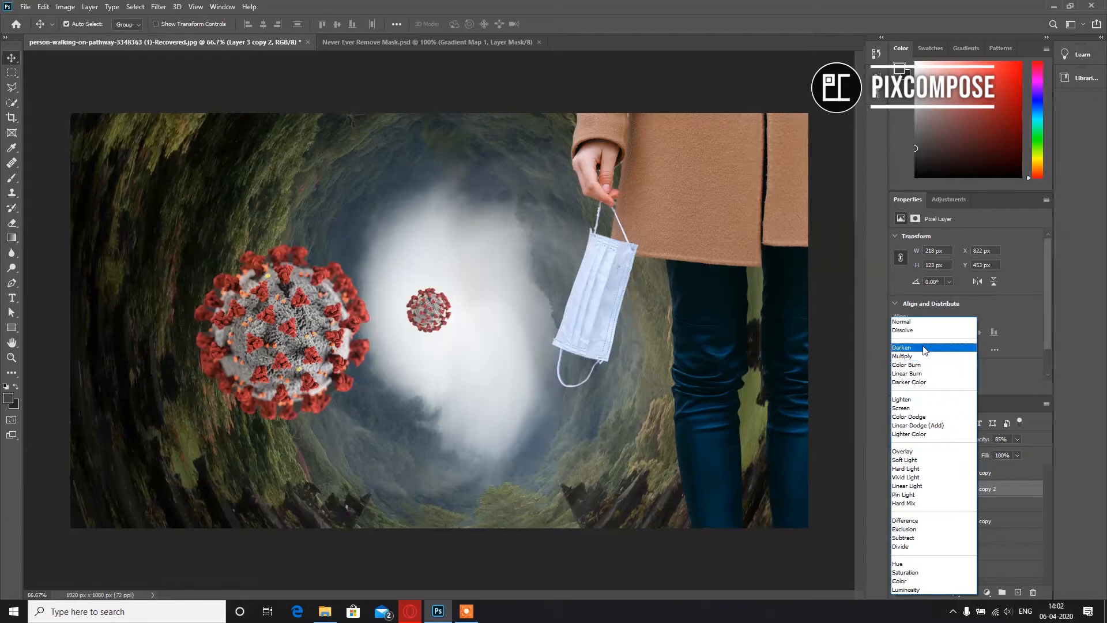
pyautogui.click(920, 417)
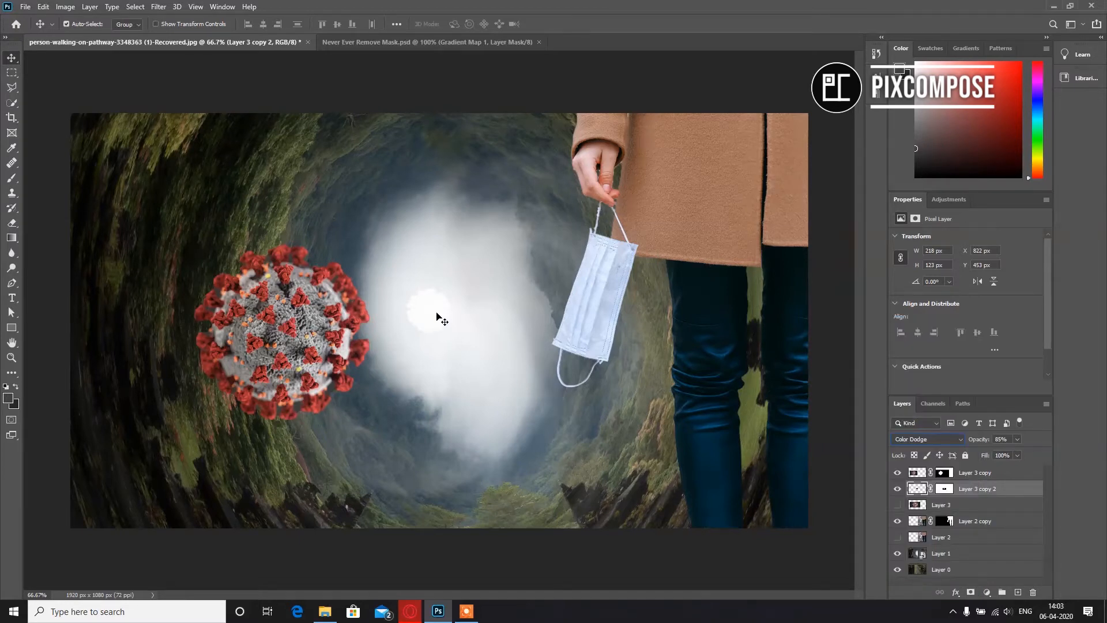
# Step: Duplicate the small glowing virus to the lower right within the glow and scale the copy to about 71%
pyautogui.moveTo(437, 316); pyautogui.dragTo(503, 366)
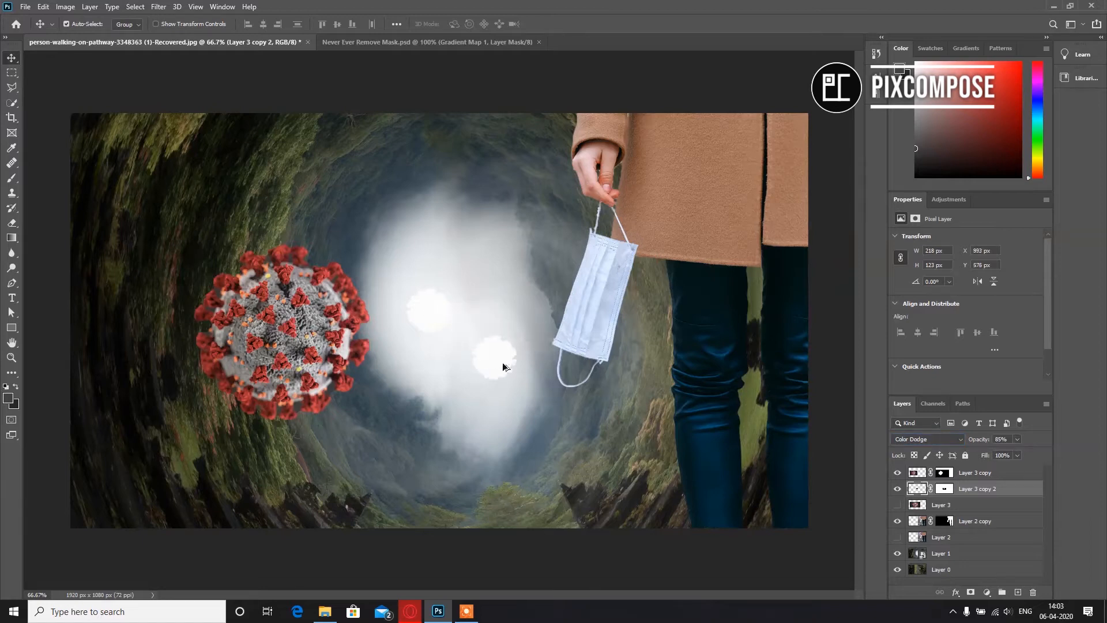
pyautogui.hotkey('ctrl', 't')
pyautogui.moveTo(535, 335); pyautogui.dragTo(515, 360)
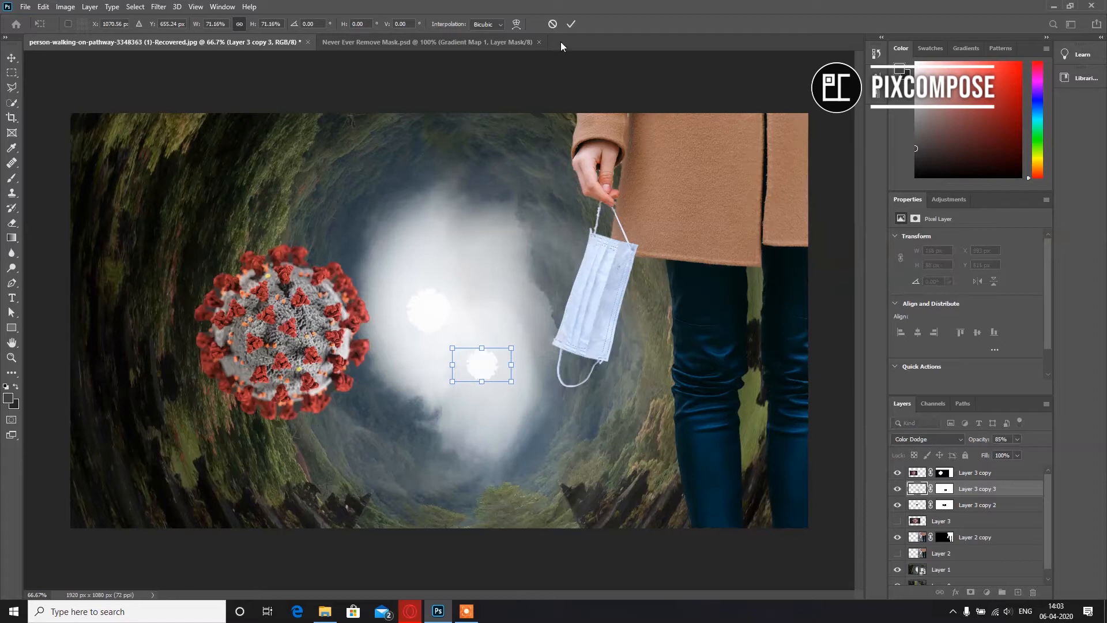
pyautogui.click(571, 24)
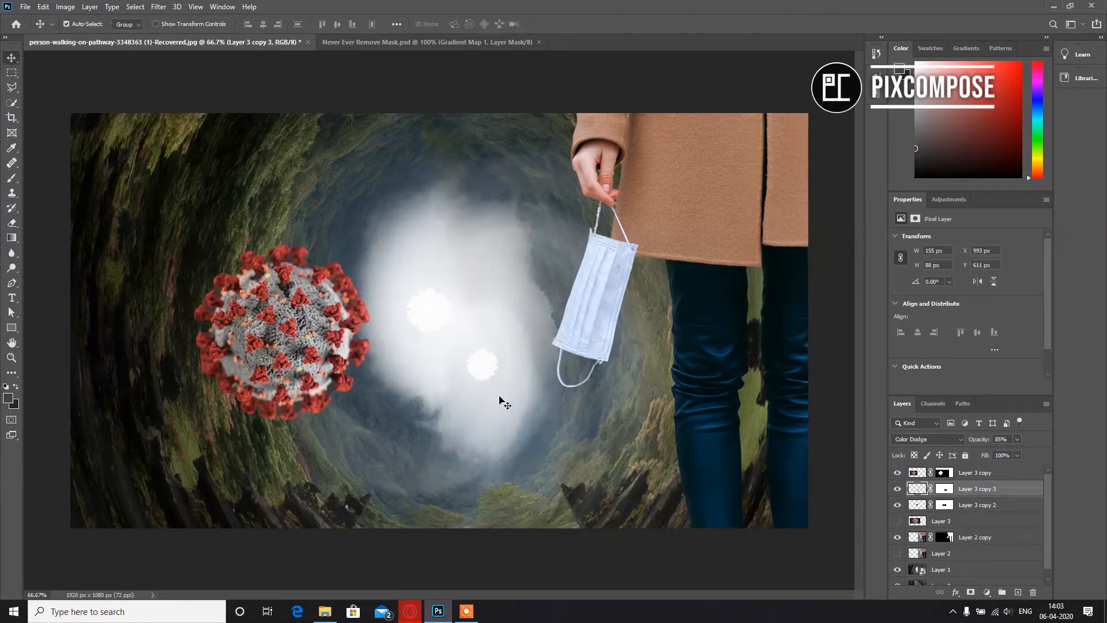
# Step: Place two more small virus copies along the glow's left edge and enlarge the lower one to about 151%
pyautogui.moveTo(484, 367); pyautogui.dragTo(419, 418)
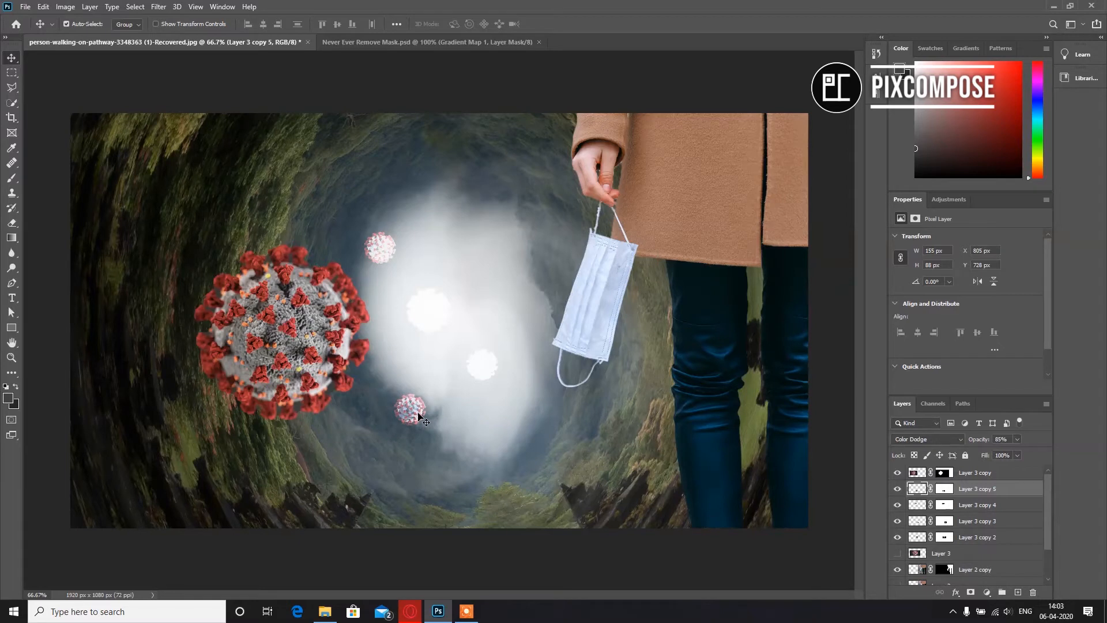
pyautogui.hotkey('ctrl', 't')
pyautogui.moveTo(441, 391); pyautogui.dragTo(472, 373)
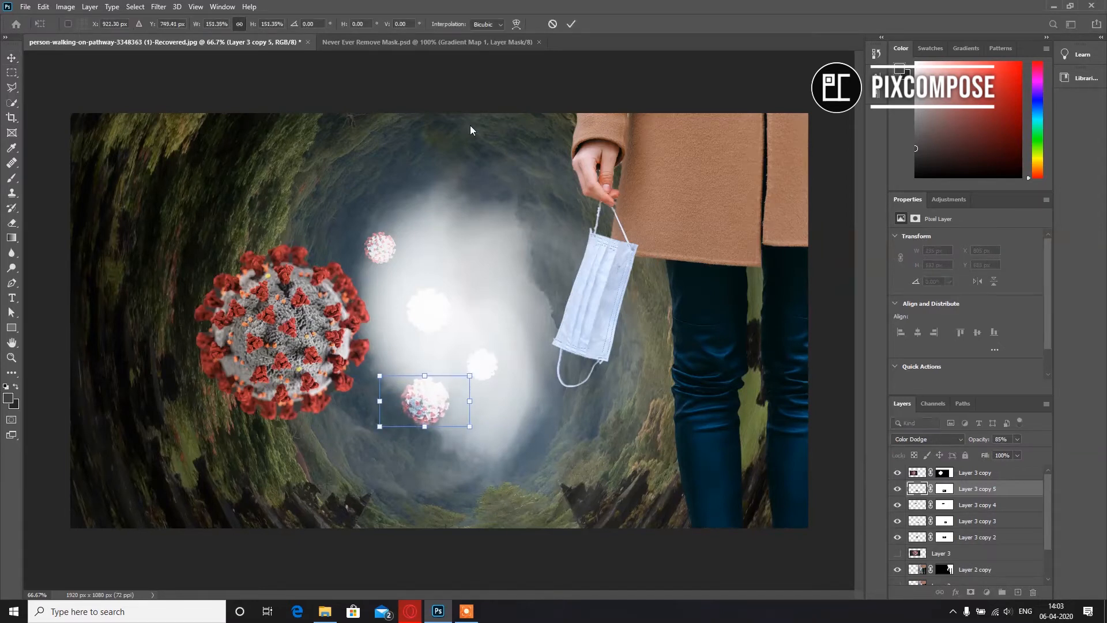
pyautogui.moveTo(432, 410); pyautogui.dragTo(433, 416)
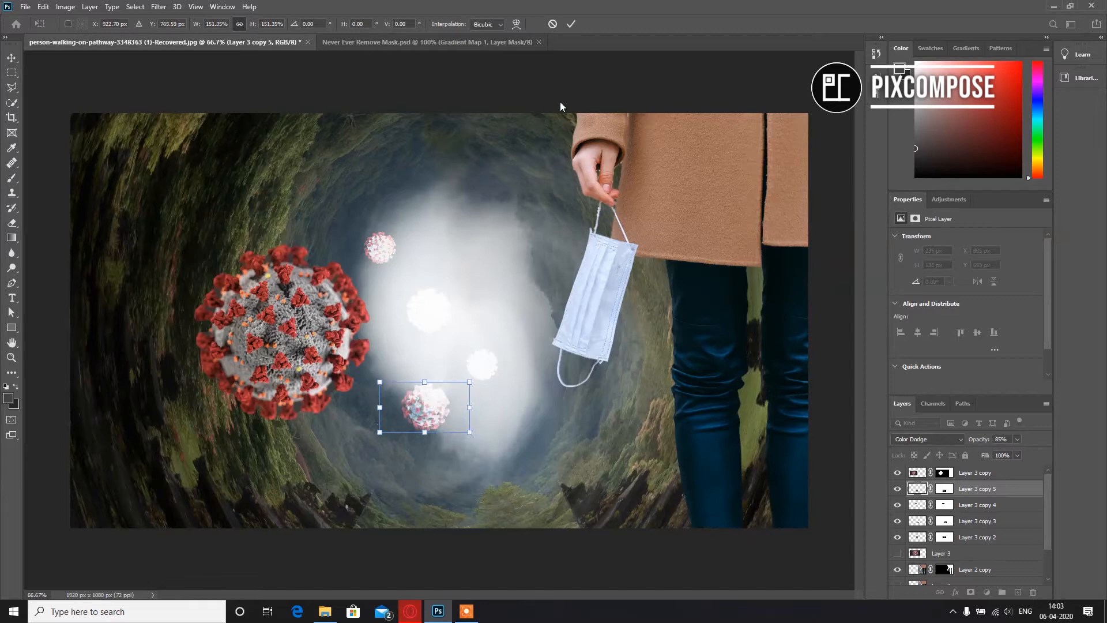
pyautogui.click(571, 24)
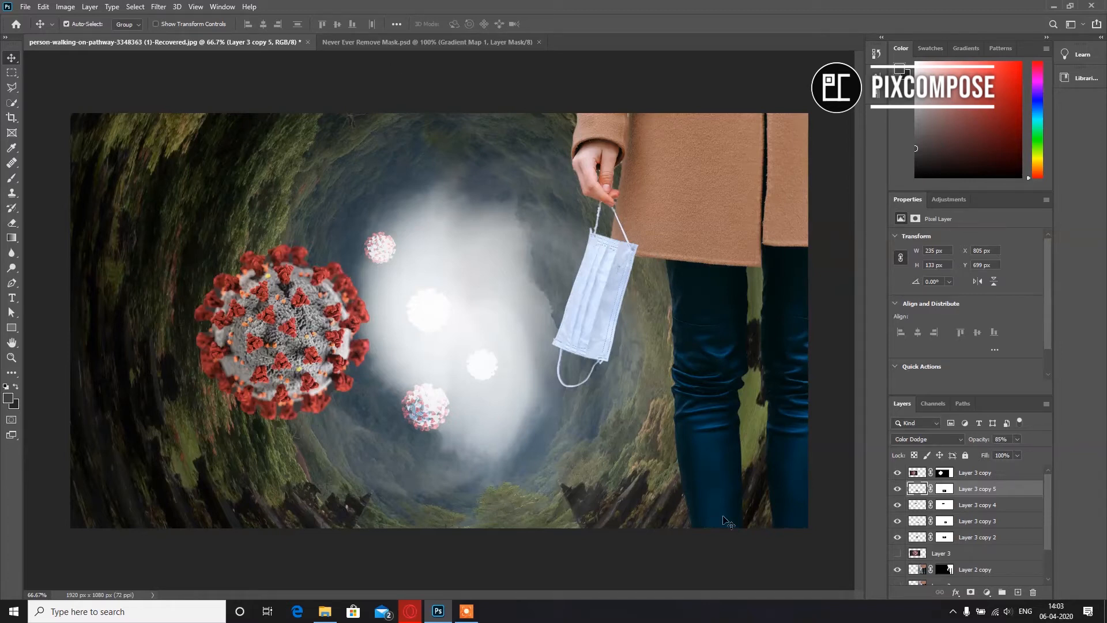
pyautogui.click(974, 472)
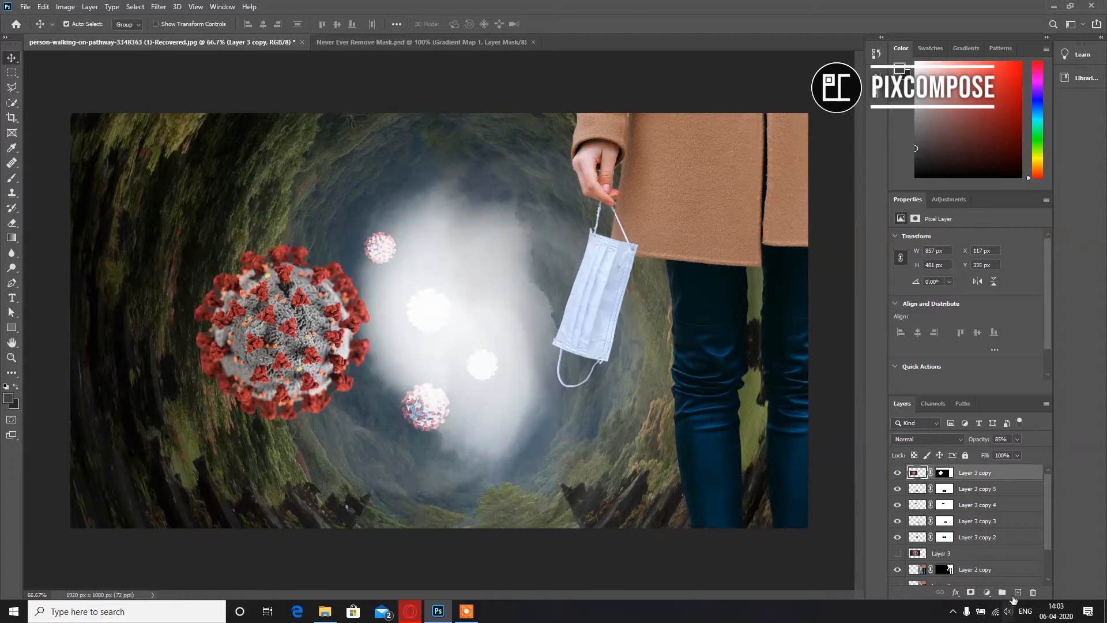
pyautogui.click(987, 593)
pyautogui.click(917, 553)
# Step: Duplicate the Layer 1 smart object near the bottom of the layer stack
pyautogui.scroll(-2, 917, 553)
pyautogui.scroll(-1, 916, 553)
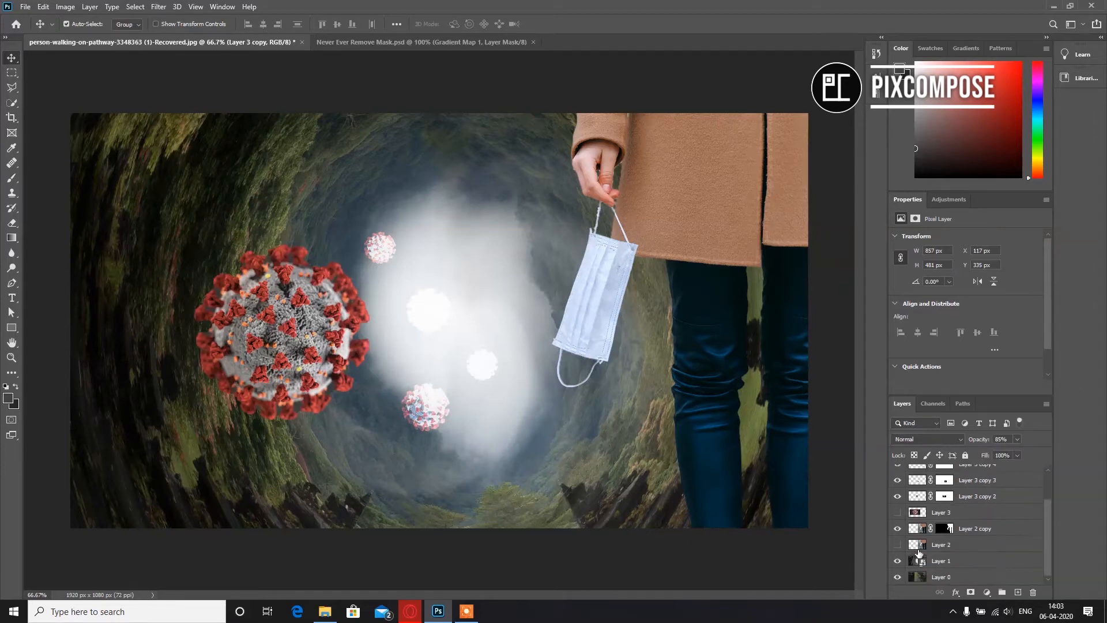
pyautogui.click(948, 578)
pyautogui.click(941, 561)
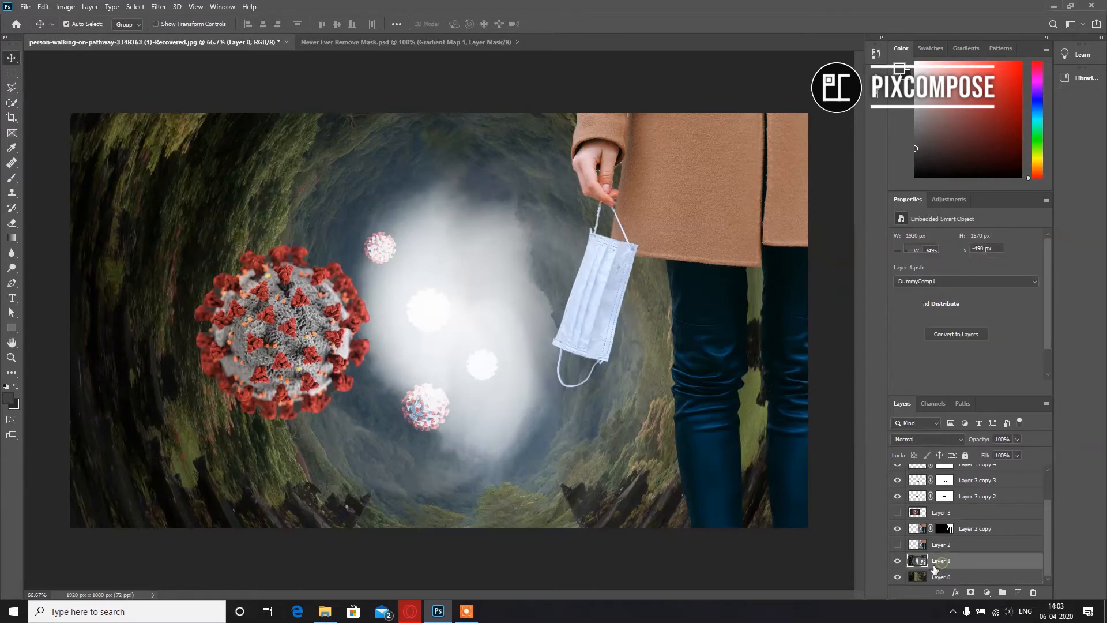
pyautogui.click(897, 563)
pyautogui.click(897, 562)
pyautogui.moveTo(942, 565); pyautogui.dragTo(1018, 592)
# Step: Apply the Average blur filter to the Layer 1 copy
pyautogui.click(156, 7)
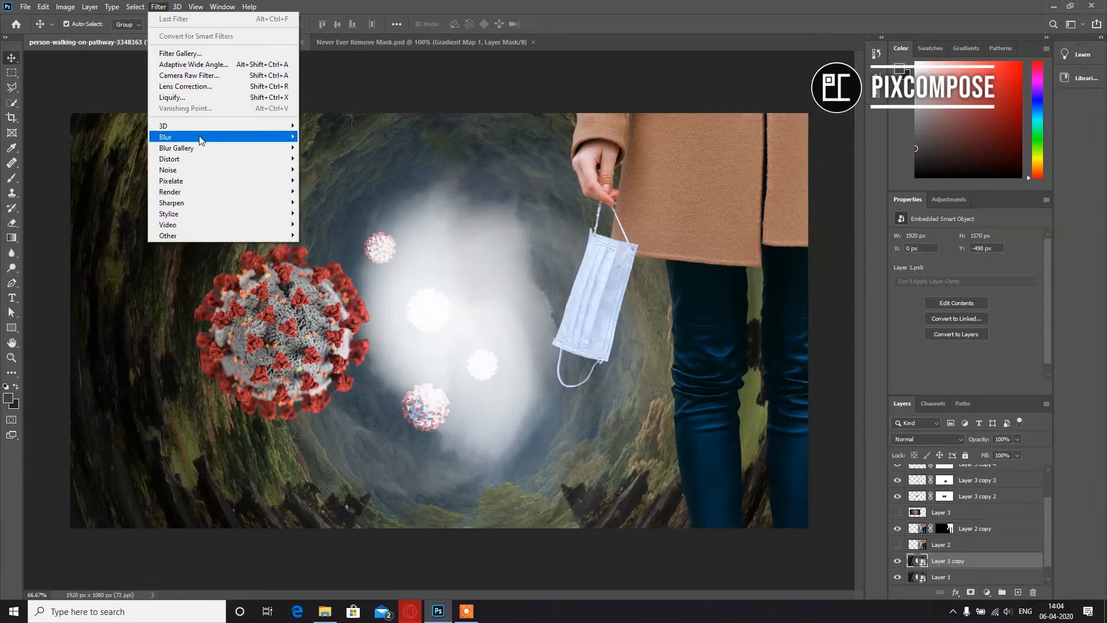
pyautogui.moveTo(201, 140)
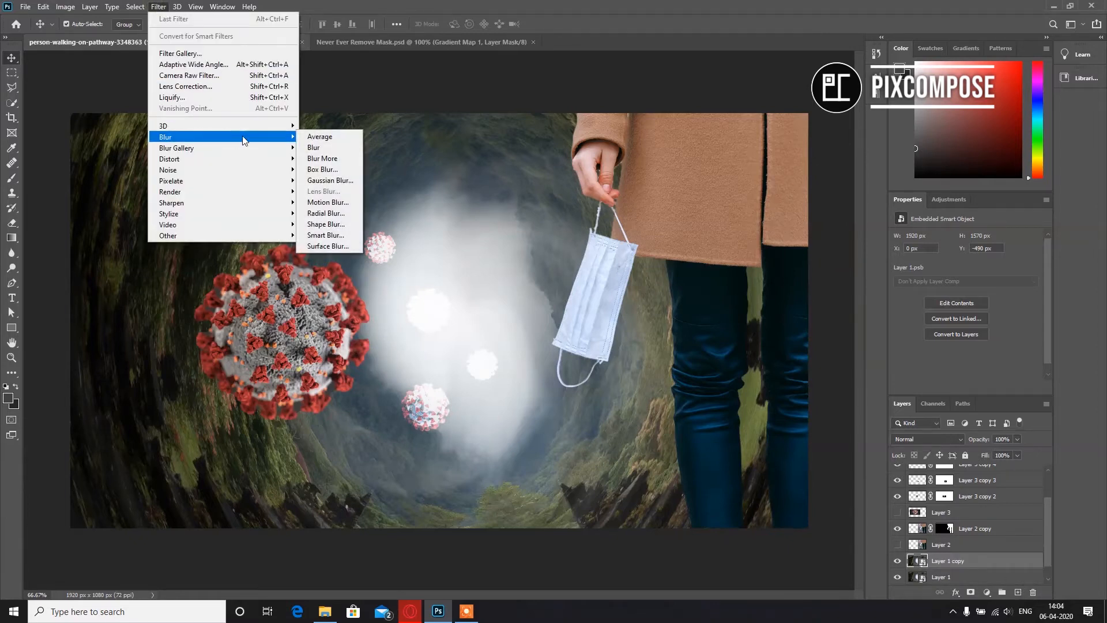
pyautogui.click(332, 143)
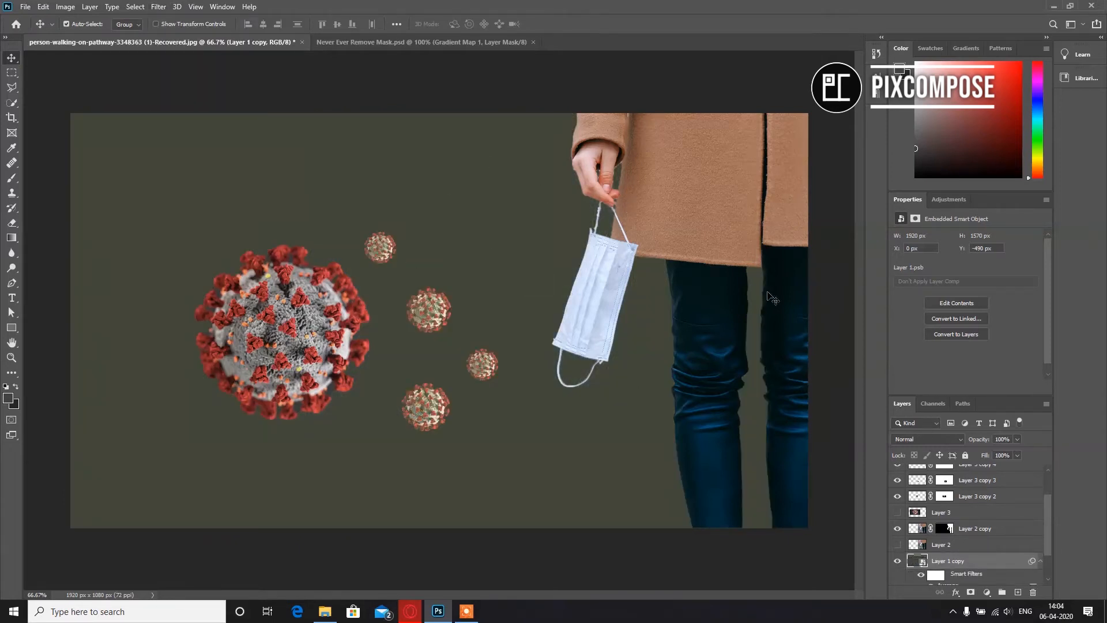
# Step: Clip the averaged Layer 1 copy to the woman's Layer 2 copy and set its blend mode to Overlay
pyautogui.moveTo(1002, 563); pyautogui.dragTo(996, 521)
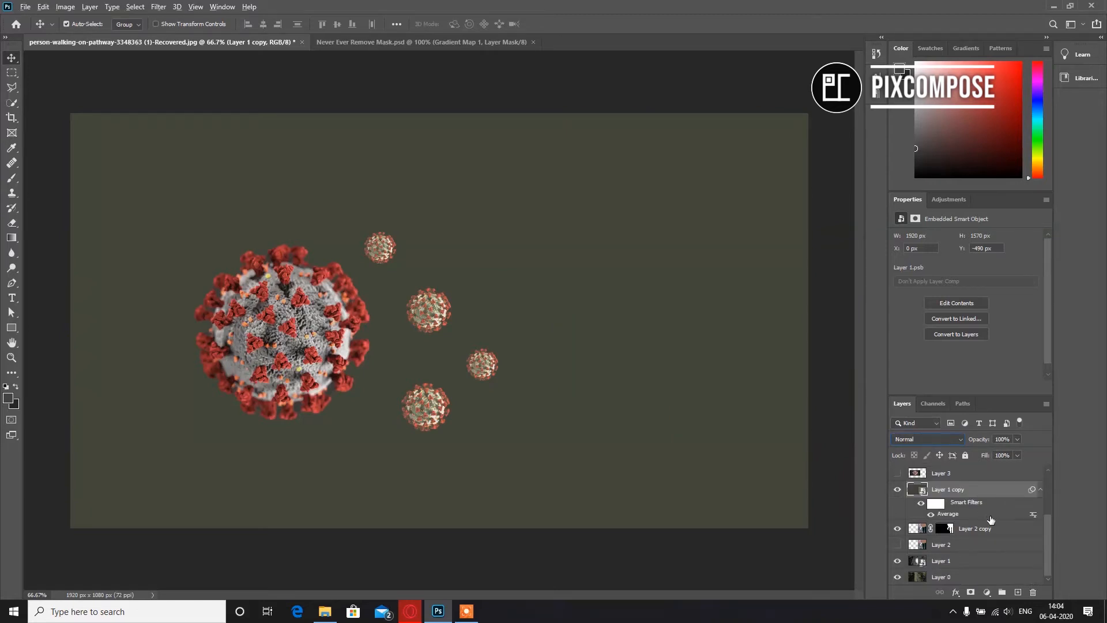
pyautogui.keyDown('alt'); pyautogui.click(989, 516); pyautogui.keyUp('alt')
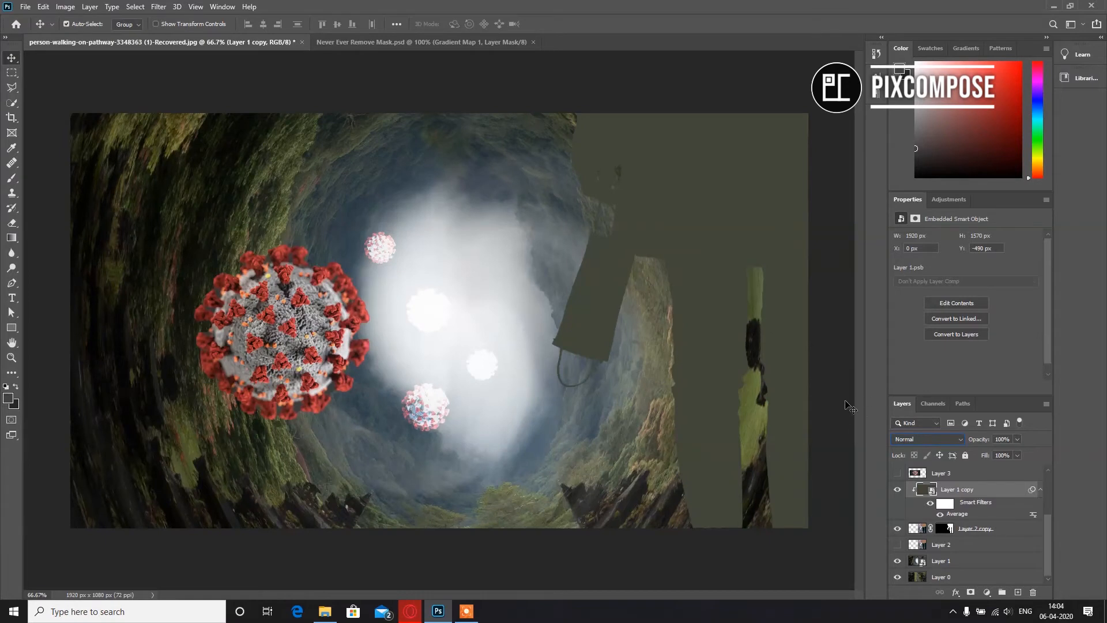
pyautogui.click(944, 438)
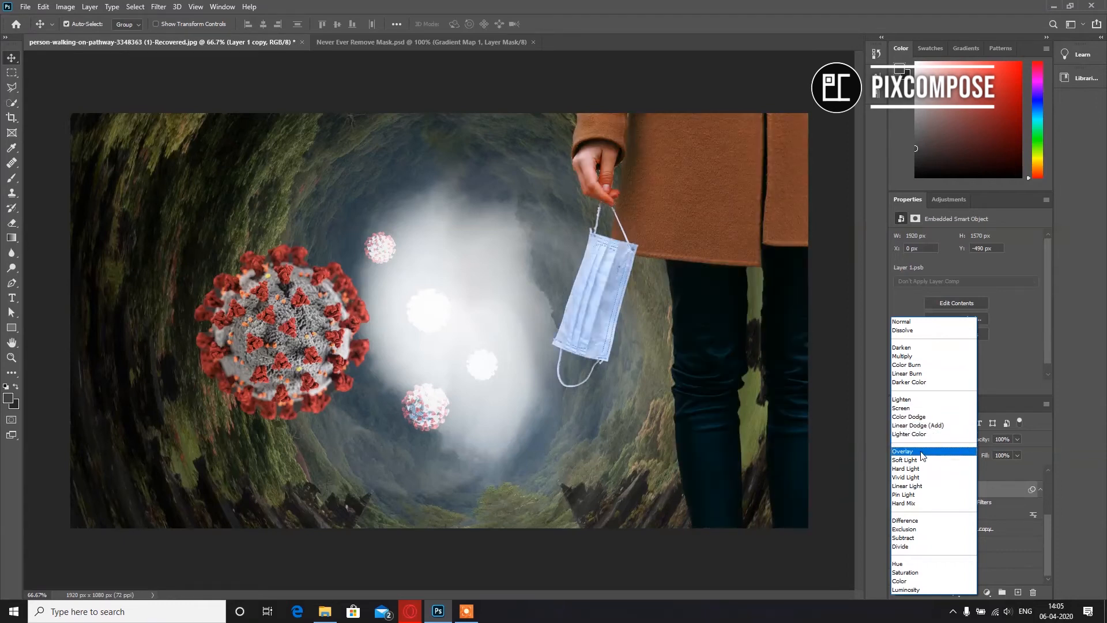
pyautogui.click(921, 453)
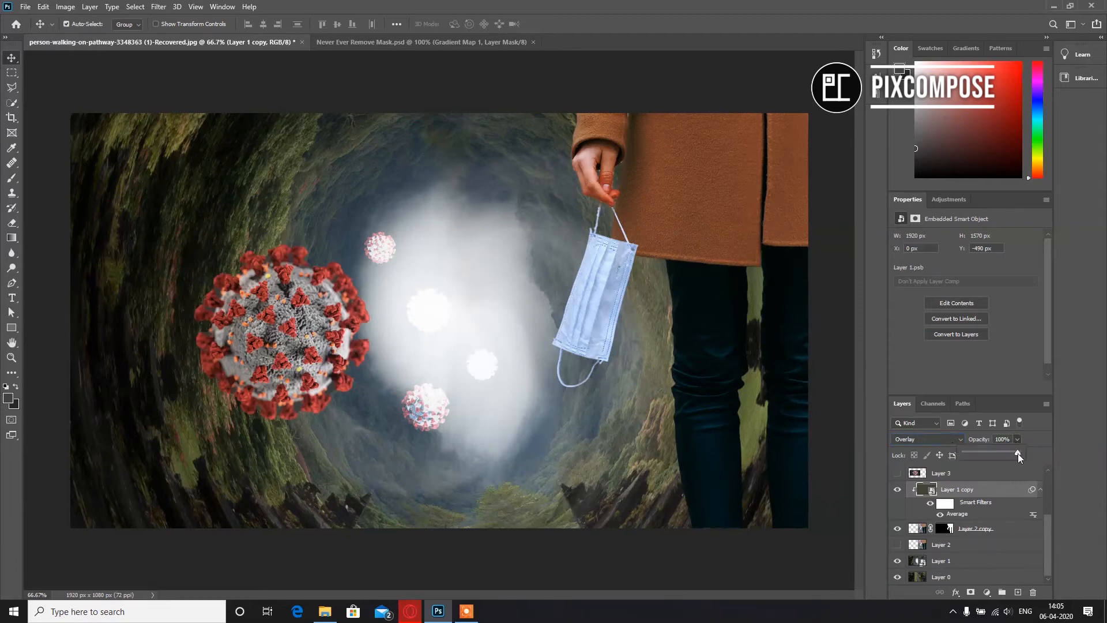
# Step: Reduce the clipped Layer 1 copy's opacity to 71%
pyautogui.moveTo(1005, 456); pyautogui.dragTo(998, 456)
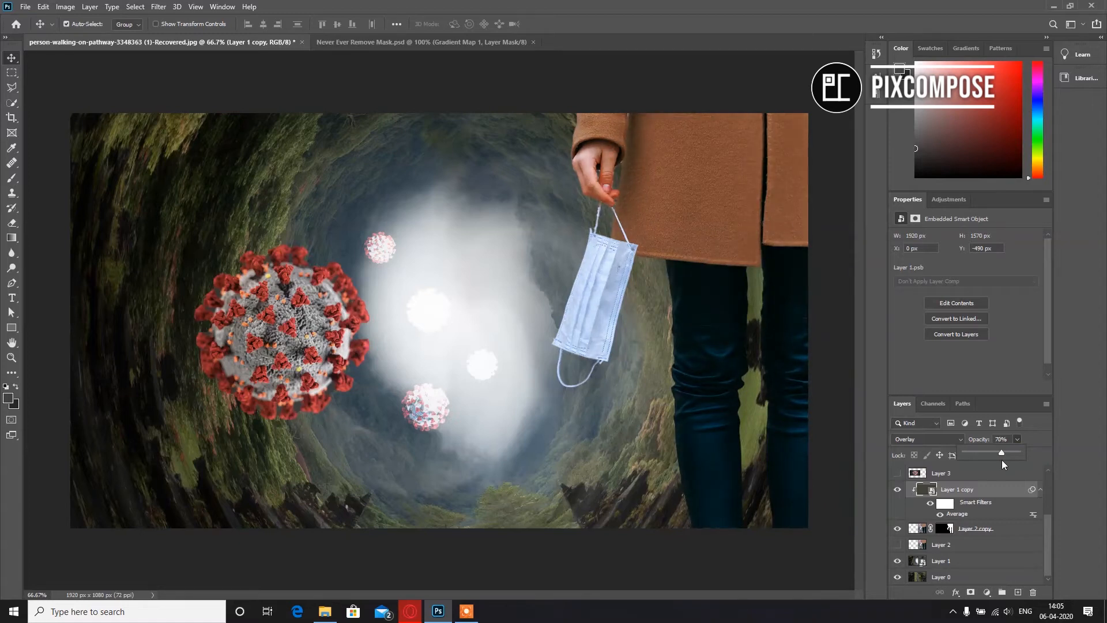
pyautogui.moveTo(995, 463); pyautogui.dragTo(1005, 465)
pyautogui.click(1070, 456)
# Step: Group the five virus layers, from Layer 3 copy down to Layer 3 copy 2
pyautogui.scroll(2, 980, 519)
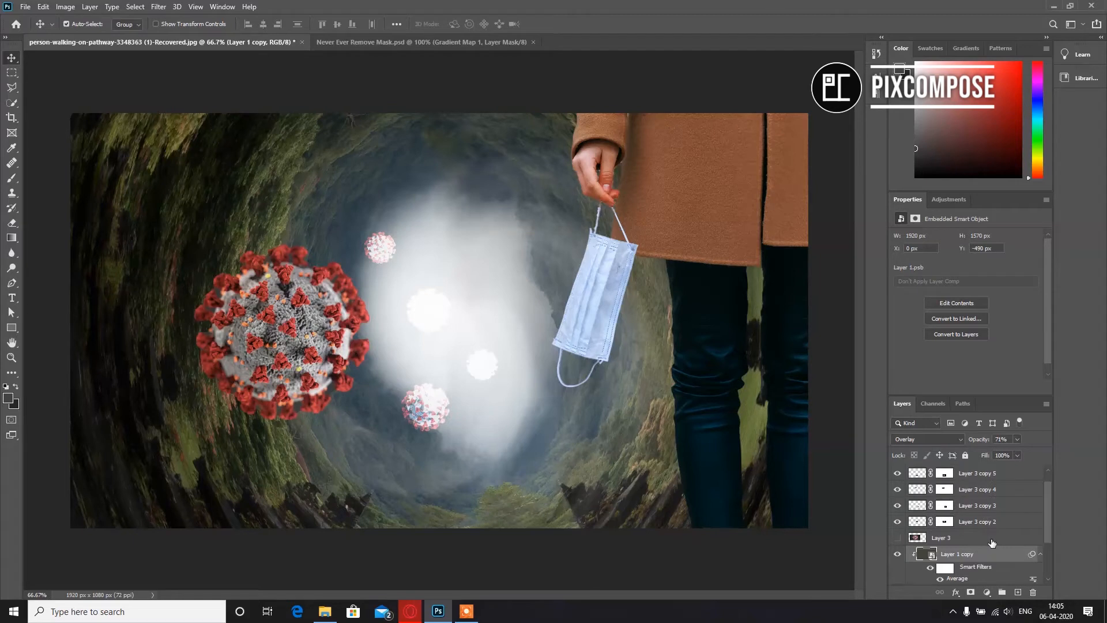
pyautogui.click(1010, 523)
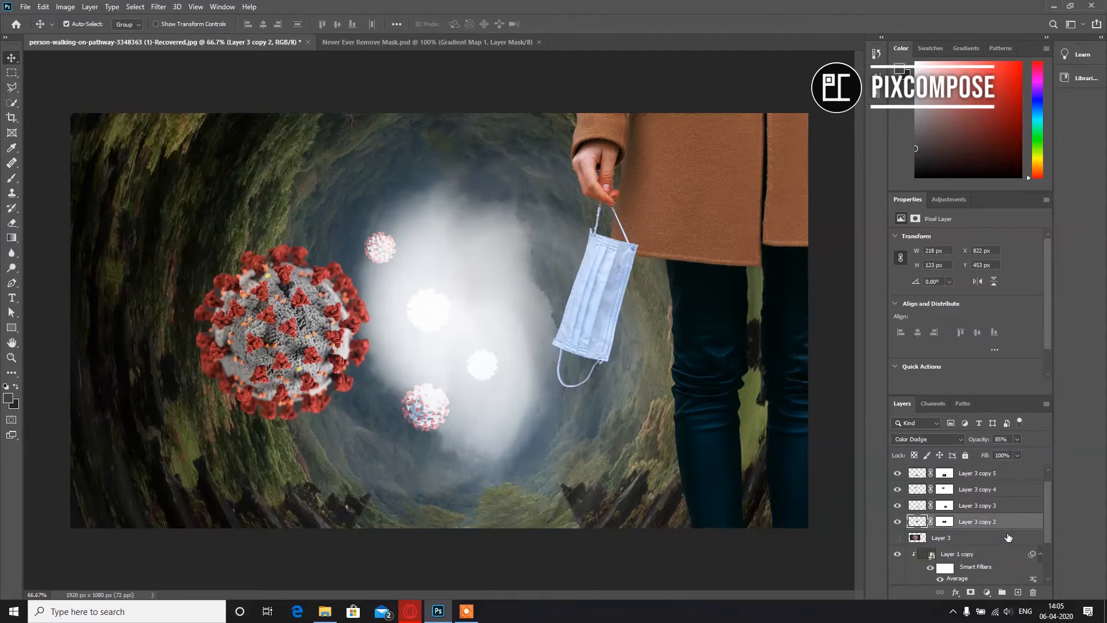
pyautogui.scroll(1, 1008, 537)
pyautogui.press('ctrl')
pyautogui.keyDown('ctrl'); pyautogui.click(1002, 475); pyautogui.keyUp('ctrl')
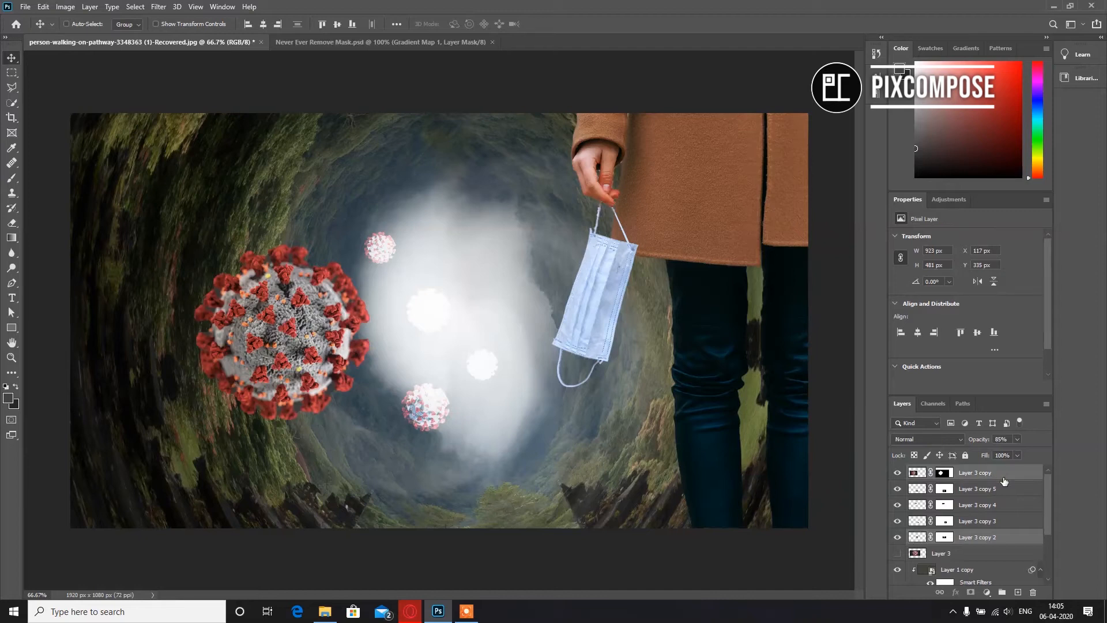
pyautogui.keyDown('shift'); pyautogui.click(1015, 538); pyautogui.keyUp('shift')
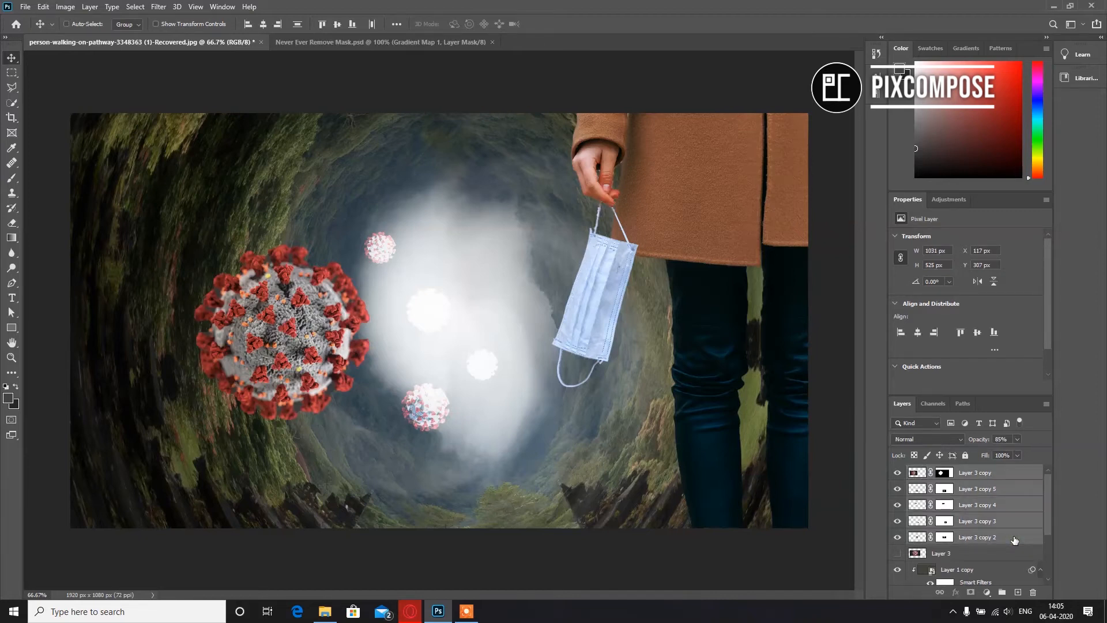
pyautogui.hotkey('ctrl', 'g')
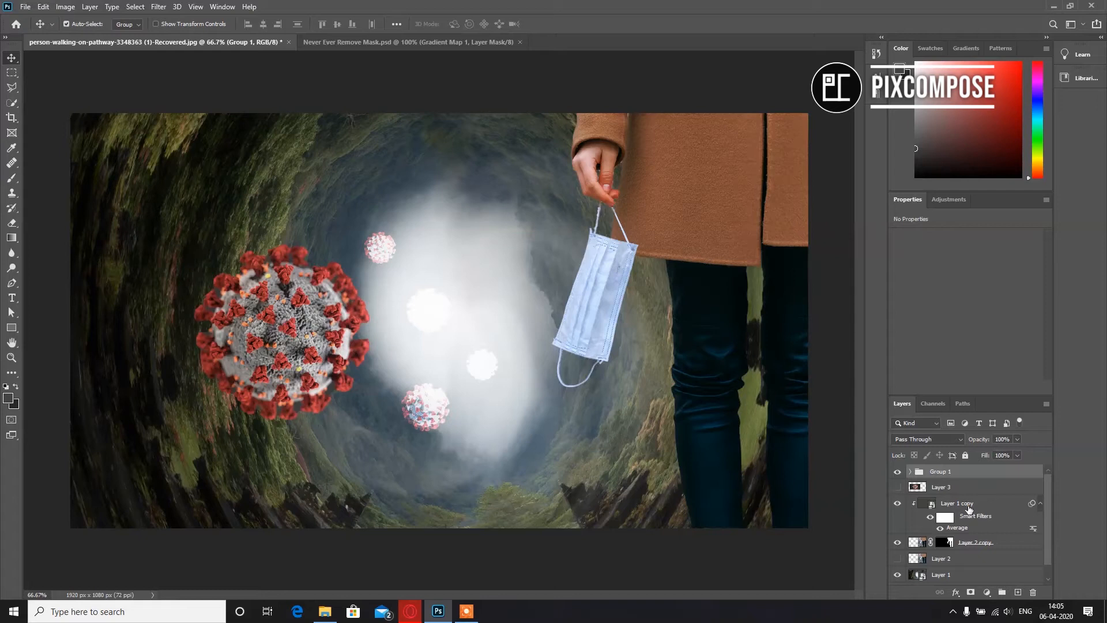
# Step: Move the averaged Layer 1 copy to the top of the layer stack, and group Layer 3 with Group 1
pyautogui.moveTo(983, 507); pyautogui.dragTo(973, 468)
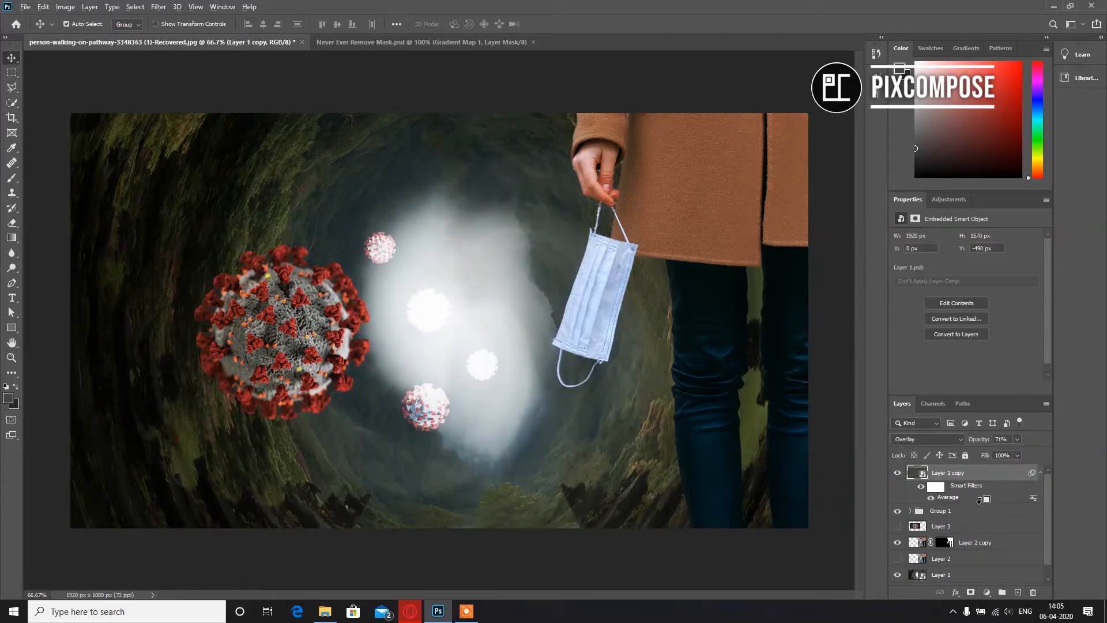
pyautogui.click(975, 526)
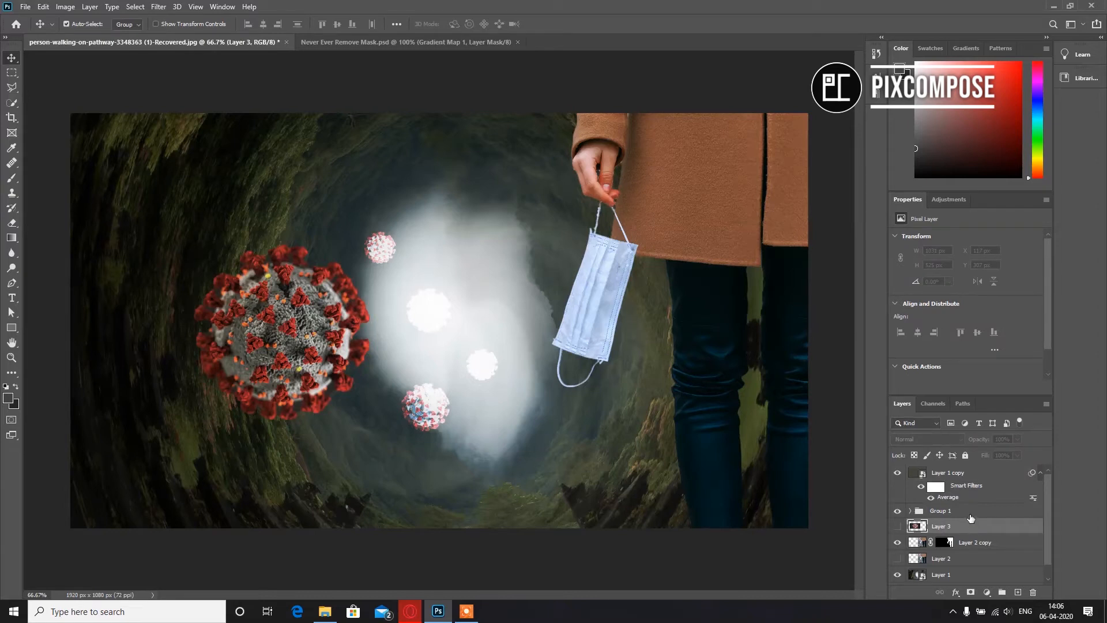
pyautogui.keyDown('shift'); pyautogui.click(970, 515); pyautogui.keyUp('shift')
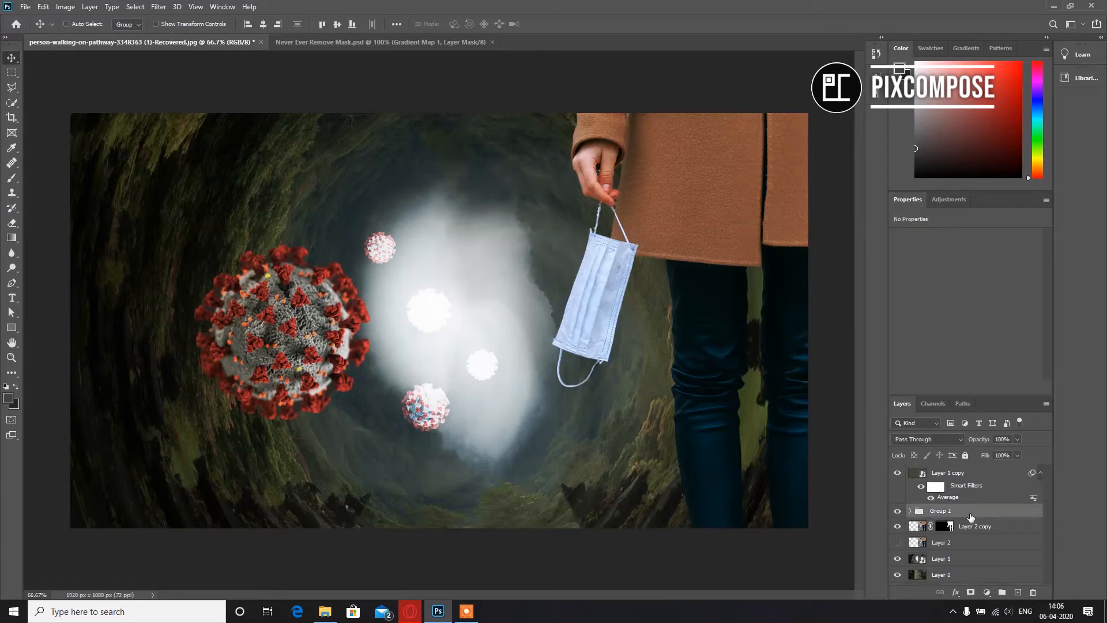
# Step: Clip the averaged Layer 1 copy to the virus layers' Group 2
pyautogui.click(910, 511)
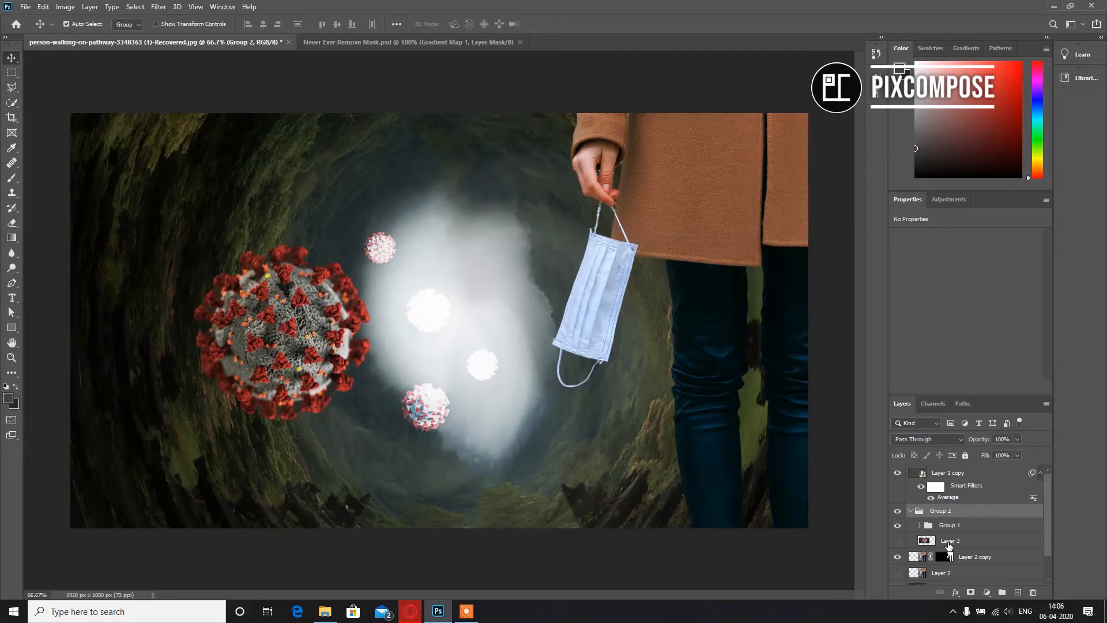
pyautogui.click(910, 511)
pyautogui.moveTo(971, 498)
pyautogui.mouseDown()
pyautogui.moveTo(983, 491)
pyautogui.moveTo(982, 501)
pyautogui.mouseUp()
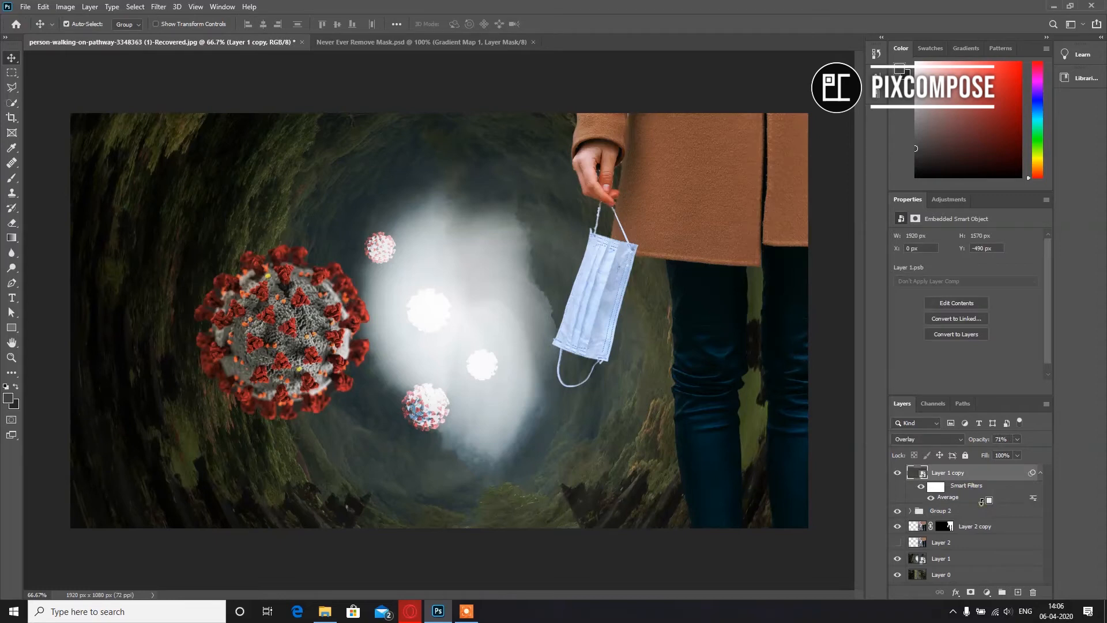
pyautogui.keyDown('alt'); pyautogui.click(982, 501); pyautogui.keyUp('alt')
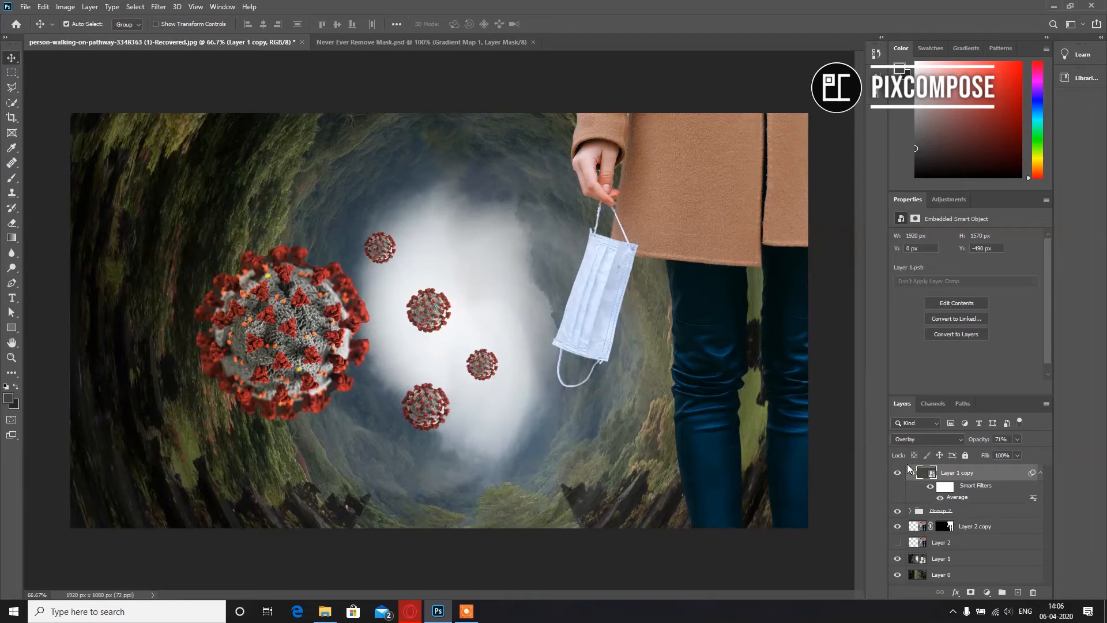
# Step: Add a Color Balance adjustment at the top of the stack, with Shadows Cyan–Red at -44 and Yellow–Blue at +12
pyautogui.click(987, 592)
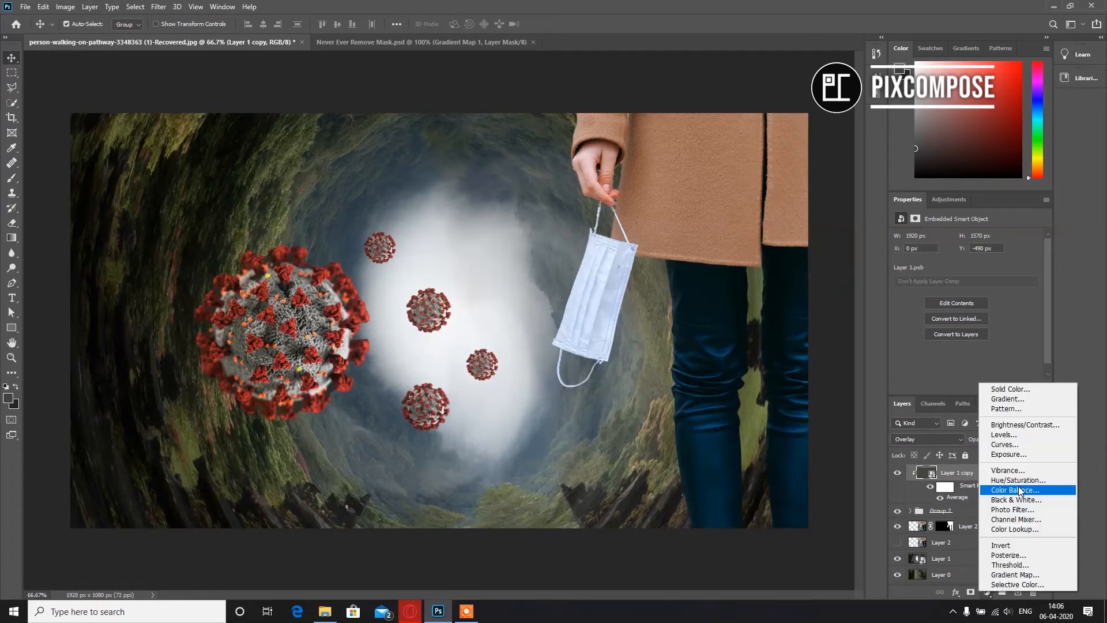
pyautogui.click(1021, 493)
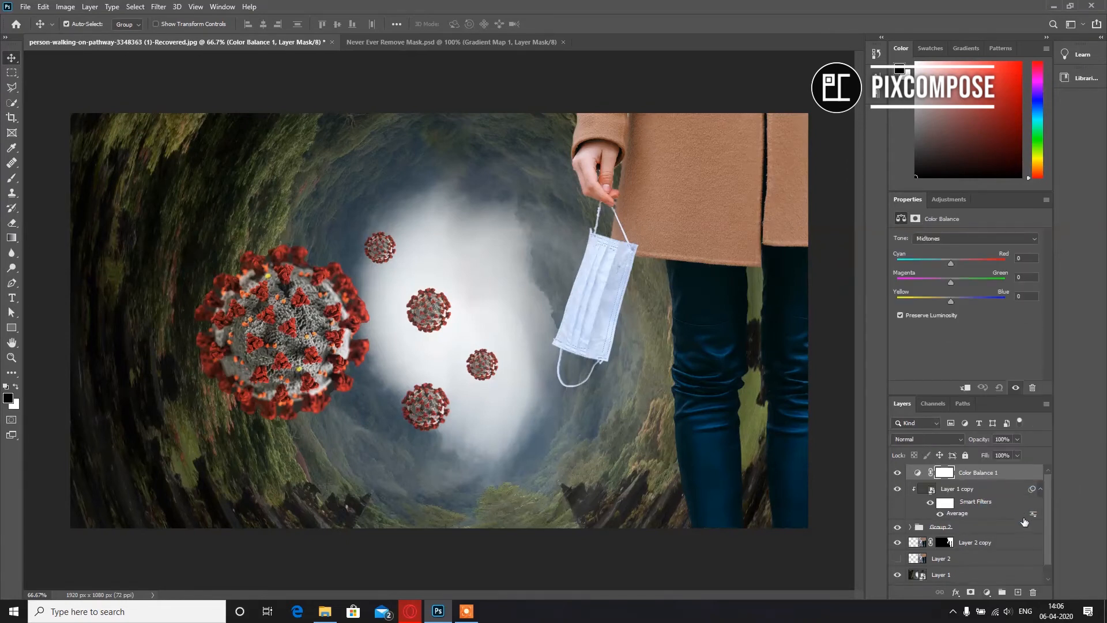
pyautogui.click(939, 240)
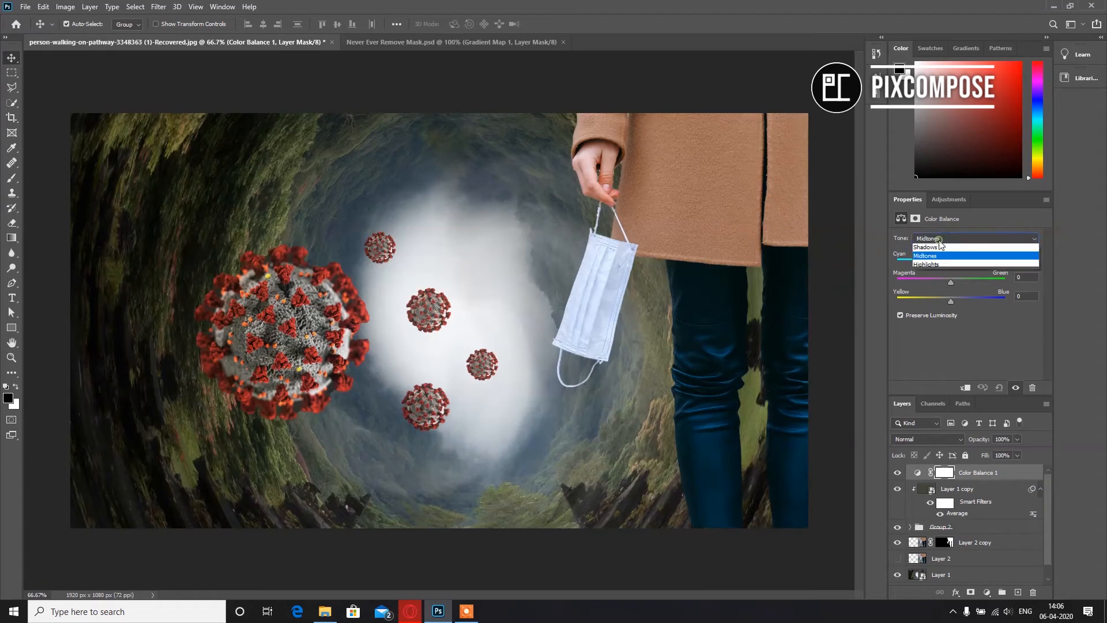
pyautogui.click(939, 249)
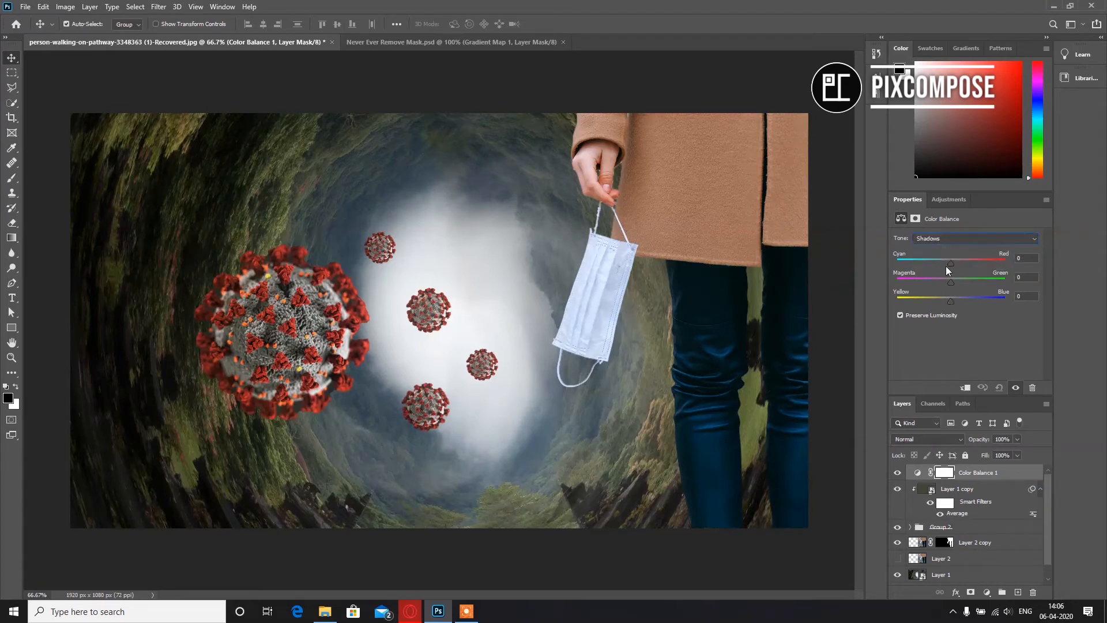
pyautogui.moveTo(951, 267); pyautogui.dragTo(950, 267)
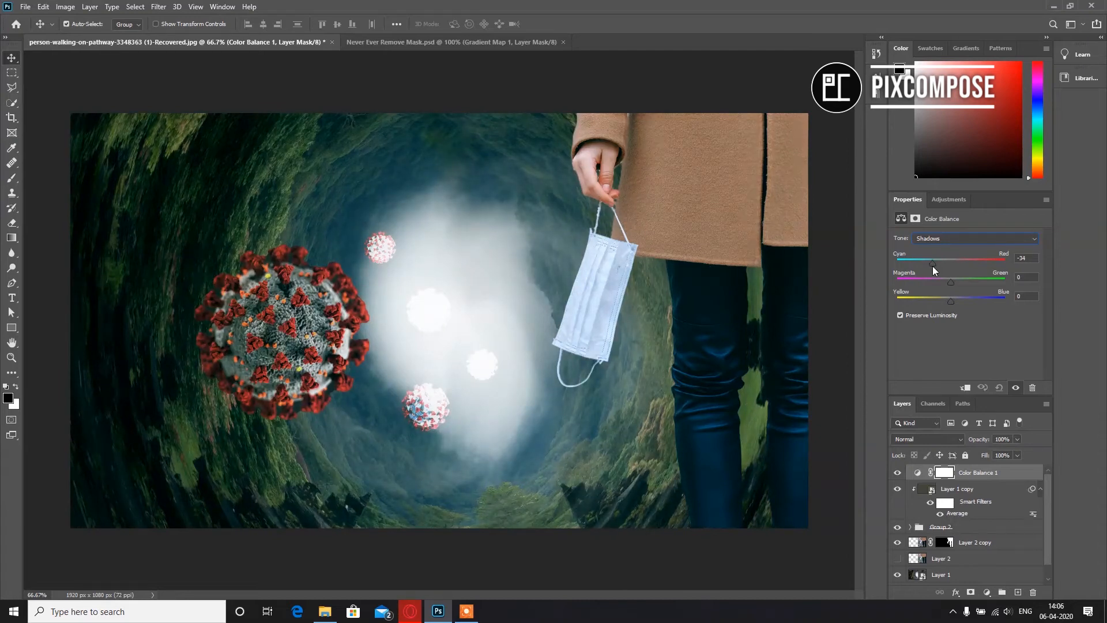
pyautogui.moveTo(927, 266); pyautogui.dragTo(926, 265)
pyautogui.click(352, 42)
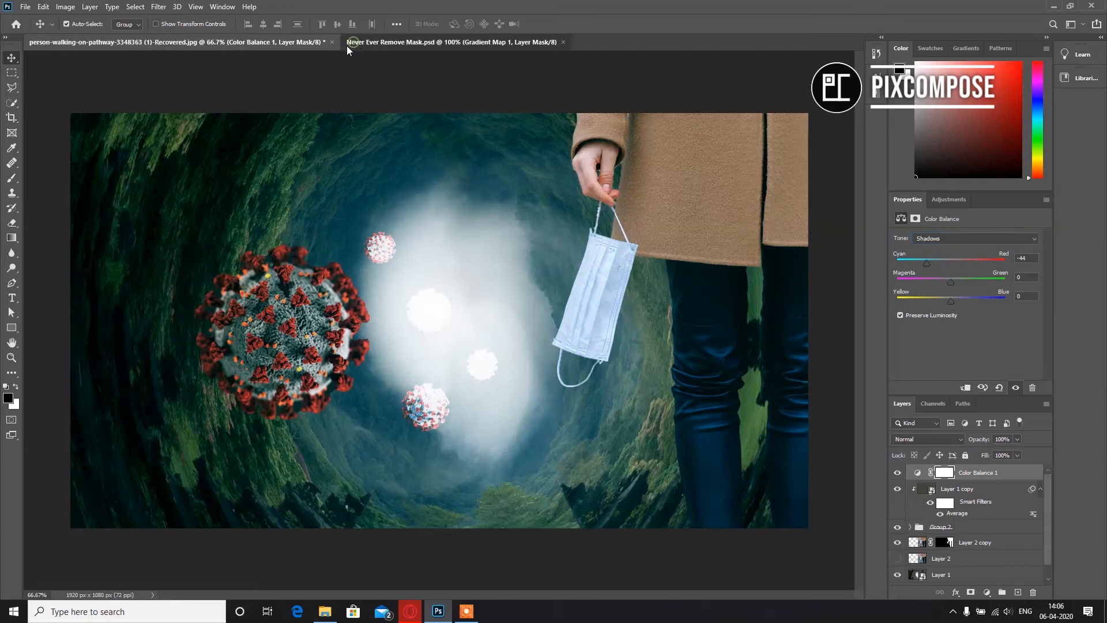
pyautogui.click(275, 41)
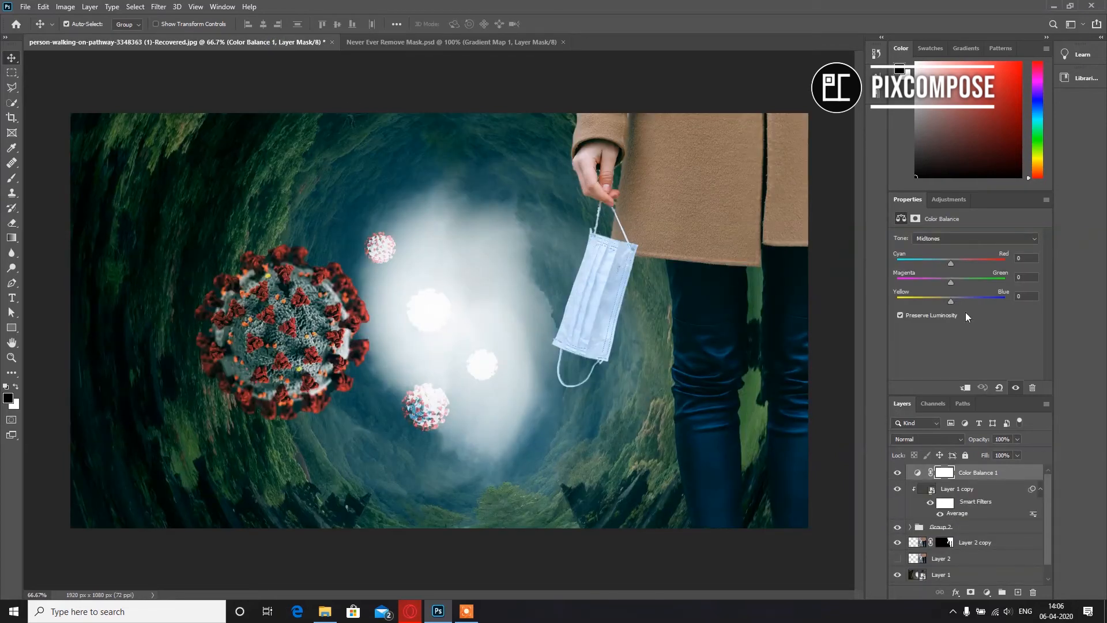
pyautogui.click(954, 241)
pyautogui.click(955, 247)
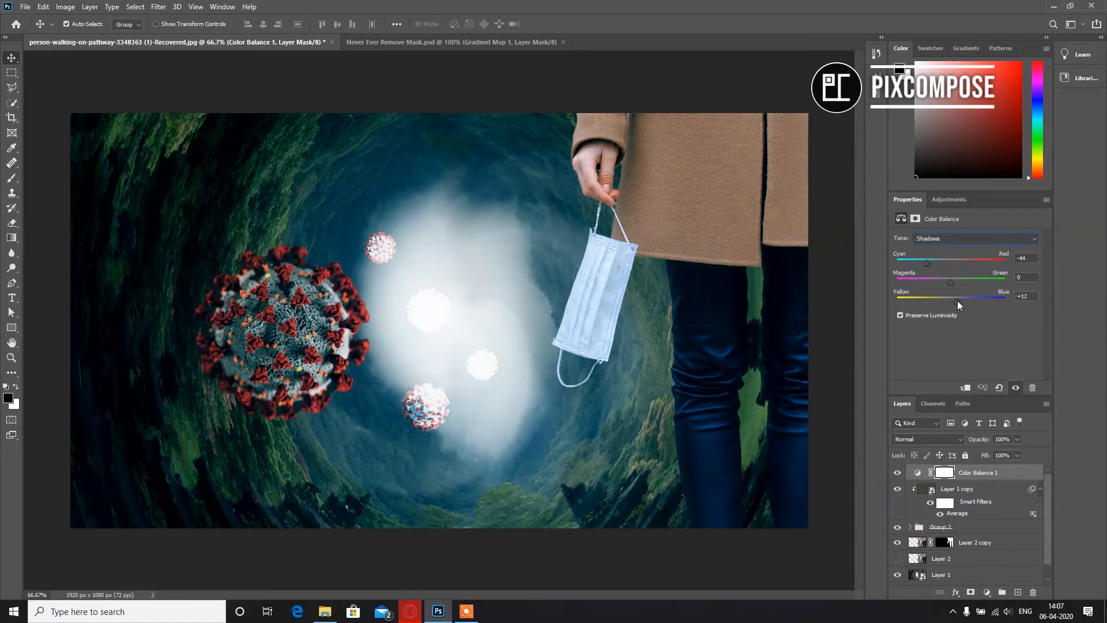
# Step: Set the Color Balance Highlights to -27 for Cyan–Red and +26 for Yellow–Blue
pyautogui.click(950, 239)
pyautogui.click(946, 266)
pyautogui.moveTo(947, 263); pyautogui.dragTo(940, 263)
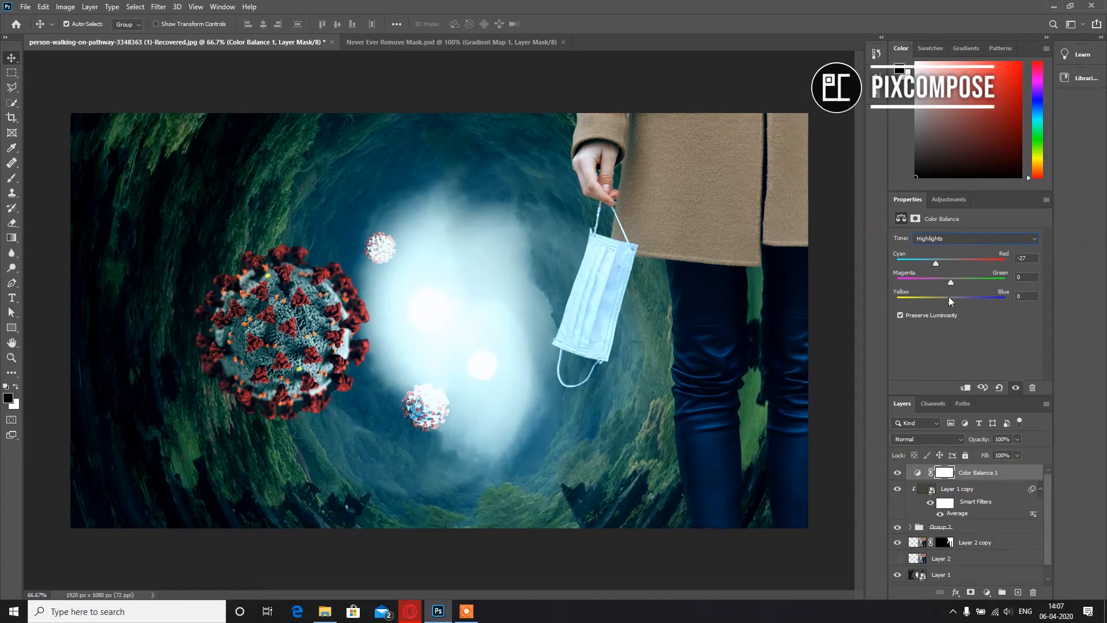
pyautogui.moveTo(951, 300); pyautogui.dragTo(961, 302)
pyautogui.moveTo(955, 301); pyautogui.dragTo(945, 302)
pyautogui.click(957, 302)
pyautogui.moveTo(945, 302); pyautogui.dragTo(966, 302)
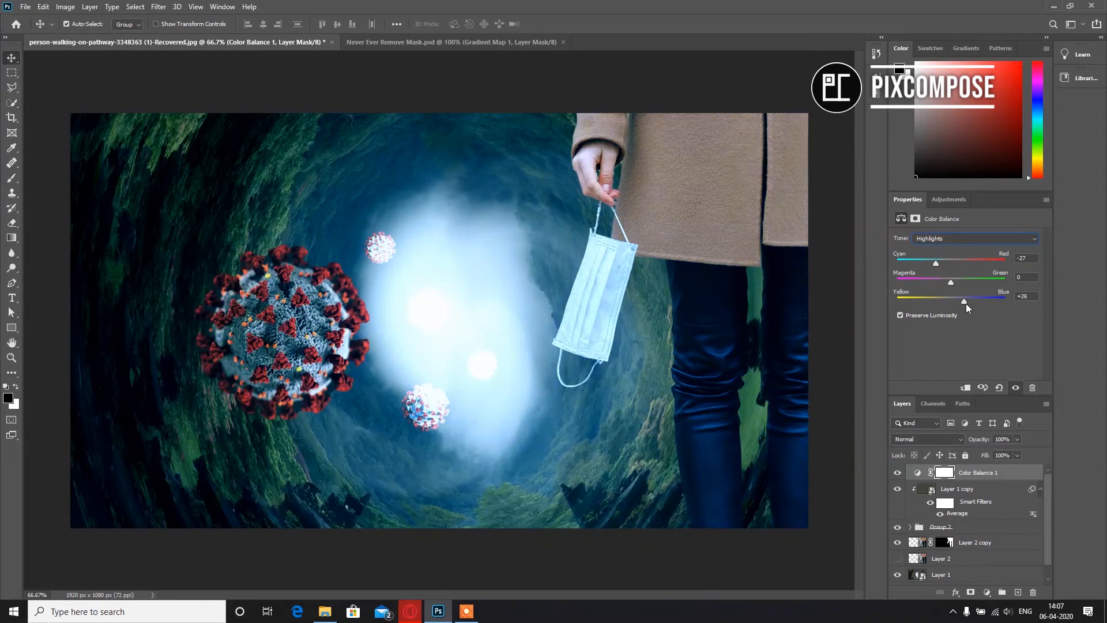
# Step: Set the Color Balance Midtones to -7 Cyan–Red, +3 Magenta–Green and +9 Yellow–Blue
pyautogui.click(956, 238)
pyautogui.click(941, 257)
pyautogui.moveTo(960, 265); pyautogui.dragTo(961, 309)
pyautogui.moveTo(958, 285); pyautogui.dragTo(953, 285)
pyautogui.click(1017, 440)
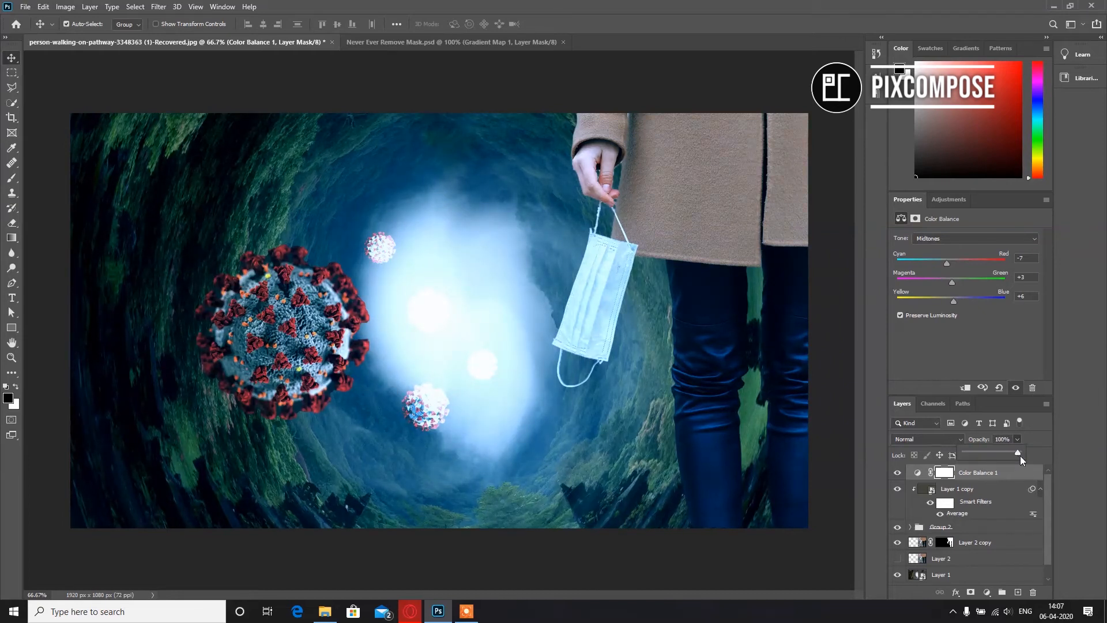
pyautogui.click(1059, 451)
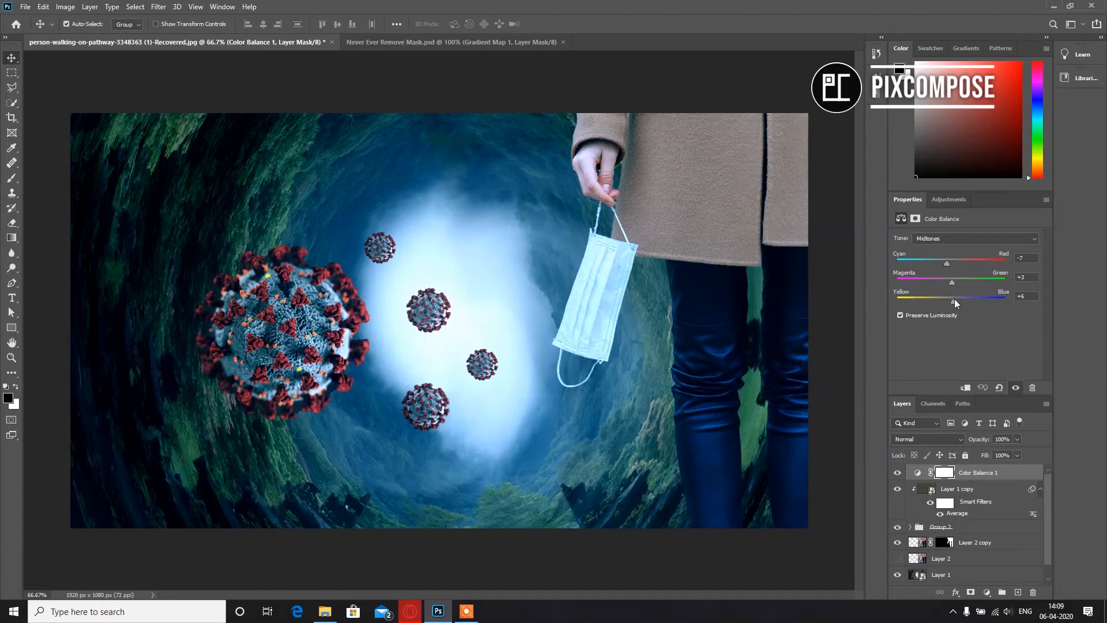
pyautogui.moveTo(955, 304); pyautogui.dragTo(956, 302)
# Step: Lower the Color Balance layer's opacity to 76% and set its blend mode to Screen
pyautogui.click(1017, 440)
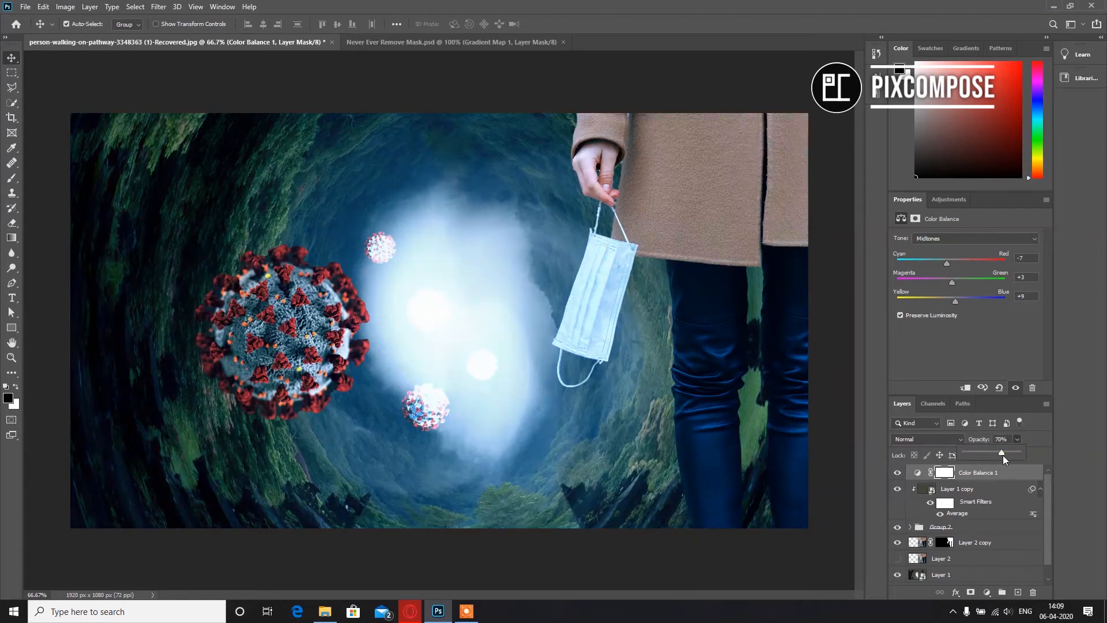
pyautogui.click(927, 438)
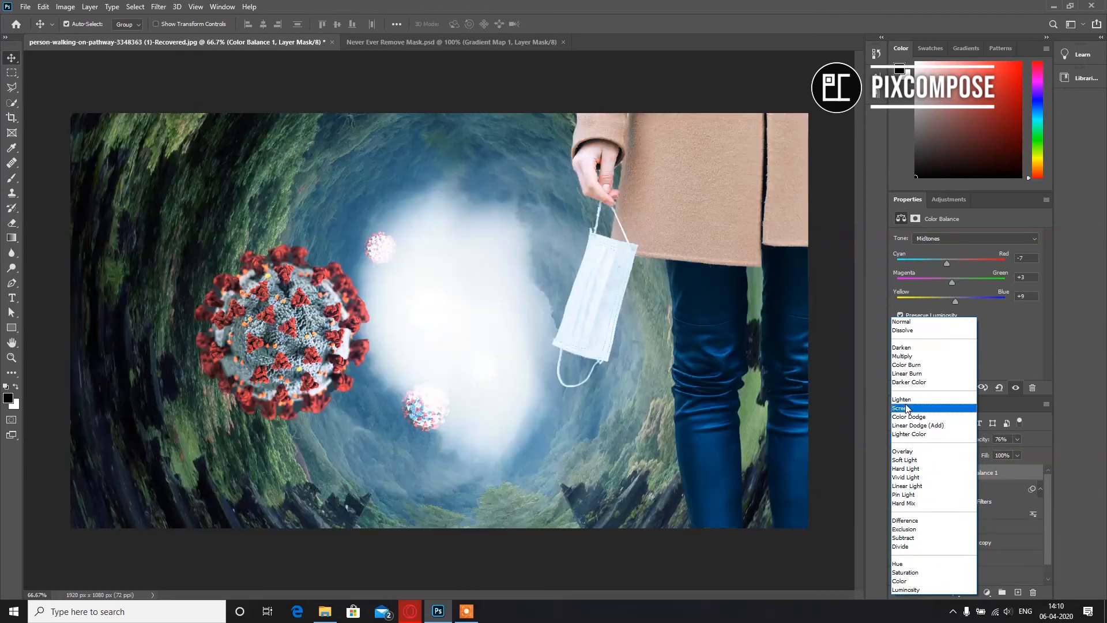
pyautogui.click(907, 409)
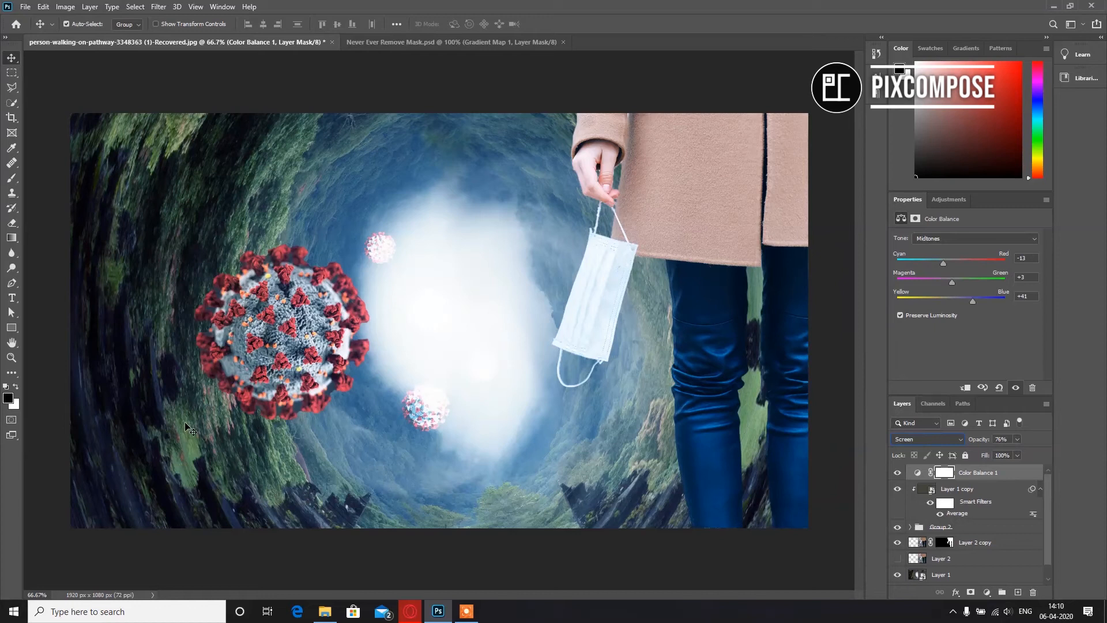
# Step: Draw a rectangle about 1985 by 111 px across the full width of the image's bottom edge
pyautogui.click(11, 328)
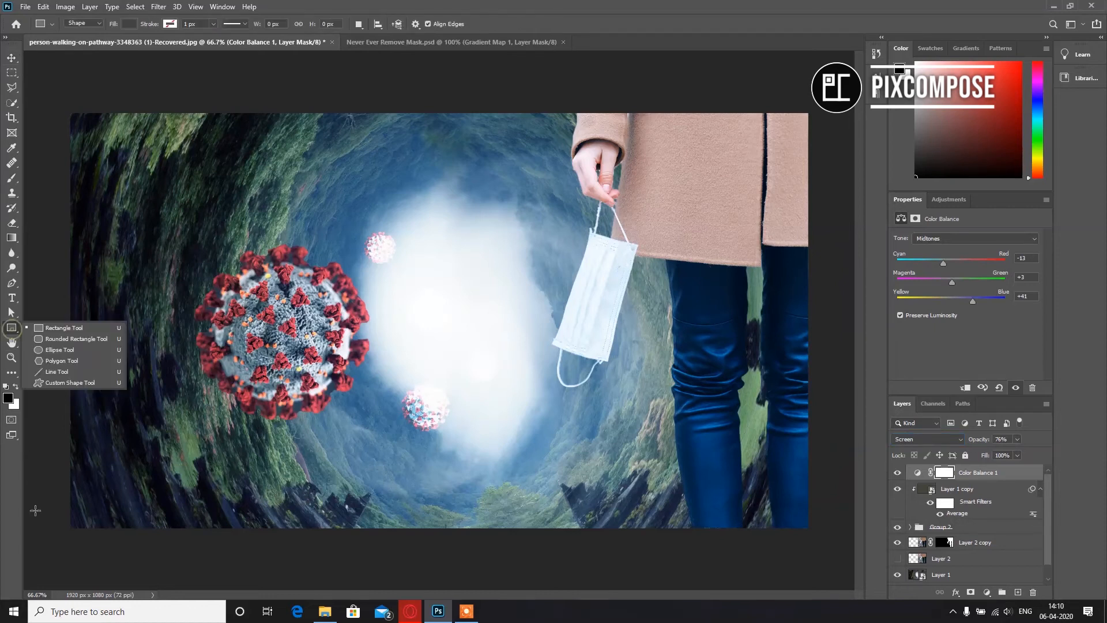
pyautogui.click(64, 489)
pyautogui.moveTo(64, 490); pyautogui.dragTo(826, 532)
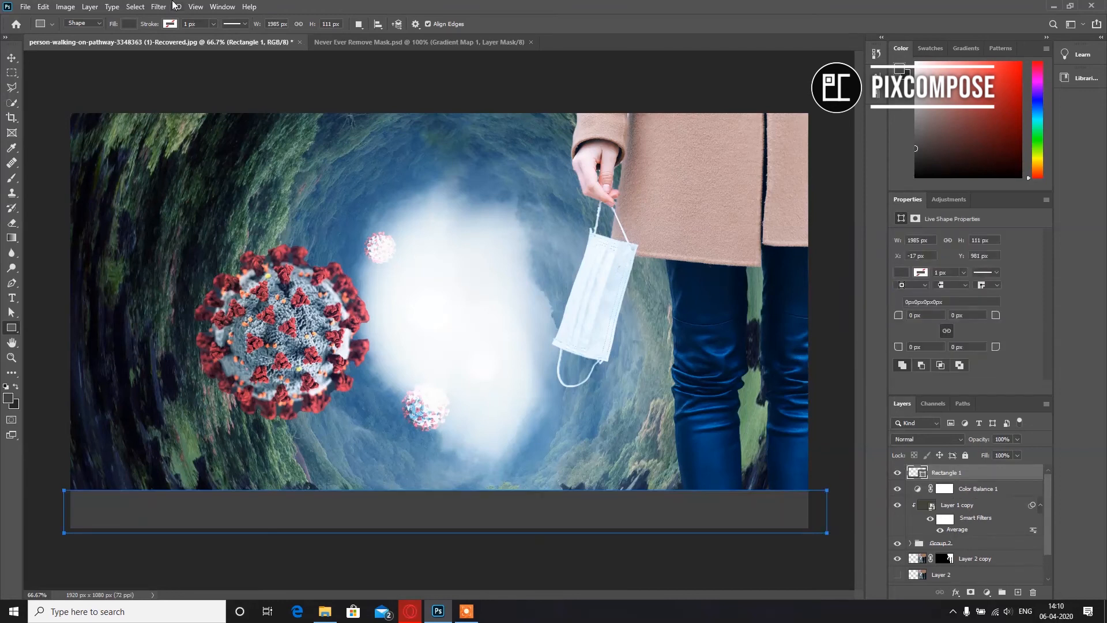
# Step: Compare with the finished Never Ever Remove Mask poster, and move the Rectangle 1 layer directly below Layer 2 copy
pyautogui.click(361, 44)
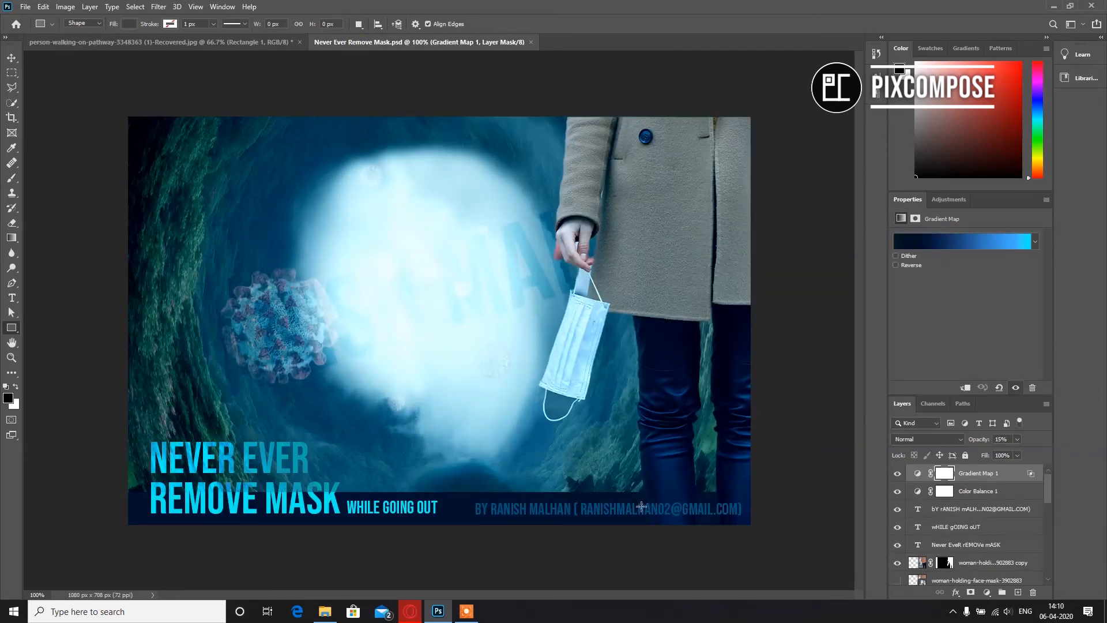
pyautogui.click(167, 44)
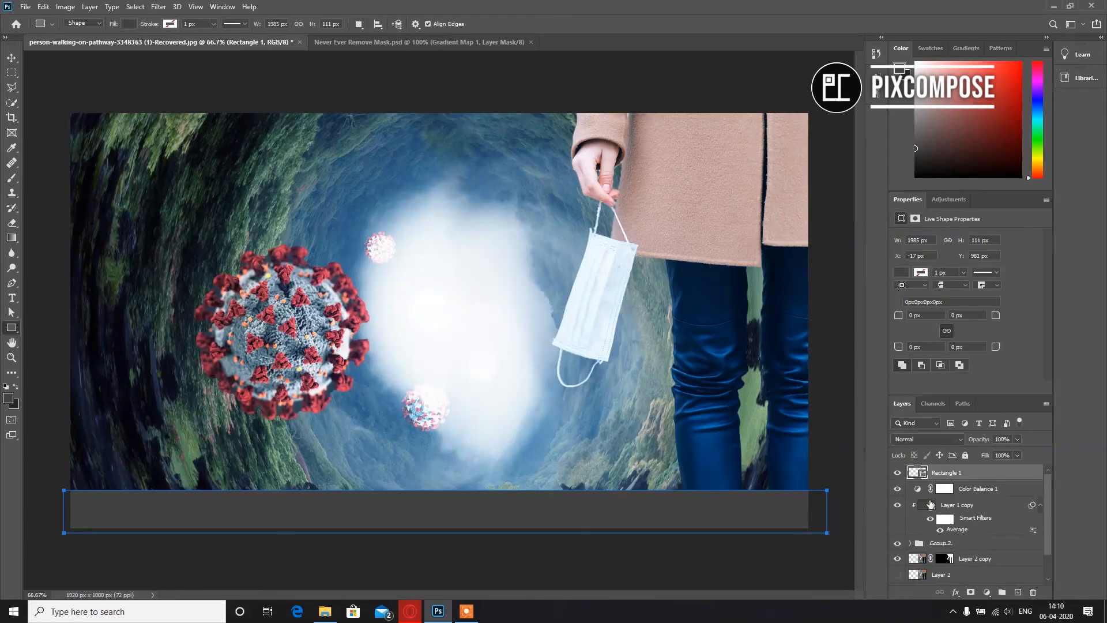
pyautogui.click(911, 543)
pyautogui.scroll(-1, 961, 554)
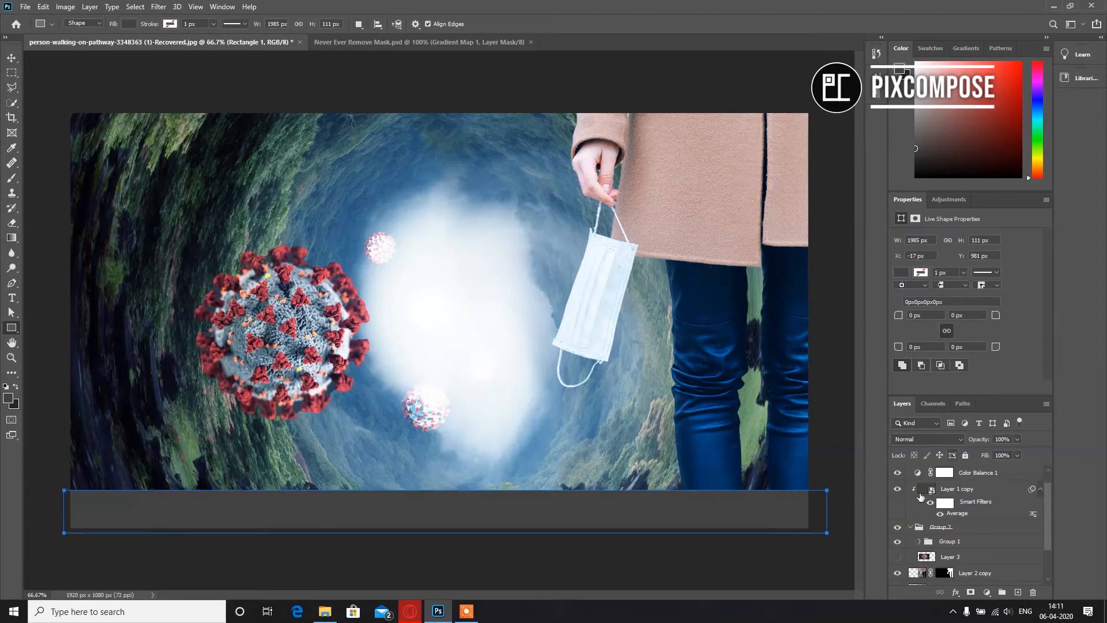
pyautogui.scroll(1, 984, 476)
pyautogui.moveTo(983, 473); pyautogui.dragTo(967, 554)
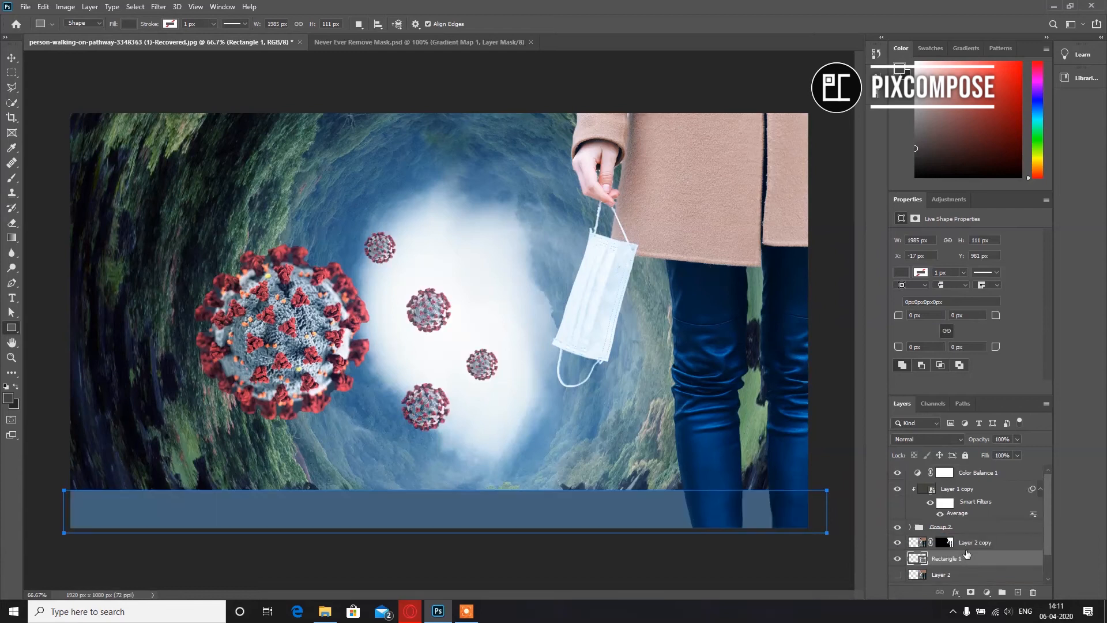
# Step: Fill the bottom rectangle with very dark blue (#00001d) and compare it with the band in the finished poster
pyautogui.doubleClick(912, 563)
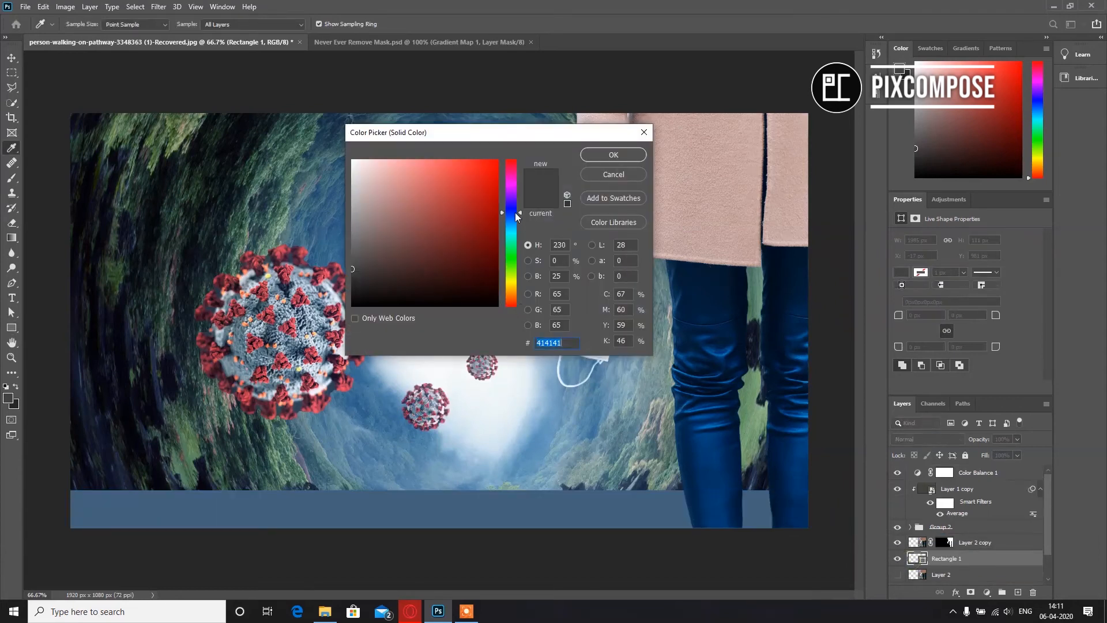
pyautogui.moveTo(515, 213); pyautogui.dragTo(515, 208)
pyautogui.moveTo(490, 253); pyautogui.dragTo(500, 290)
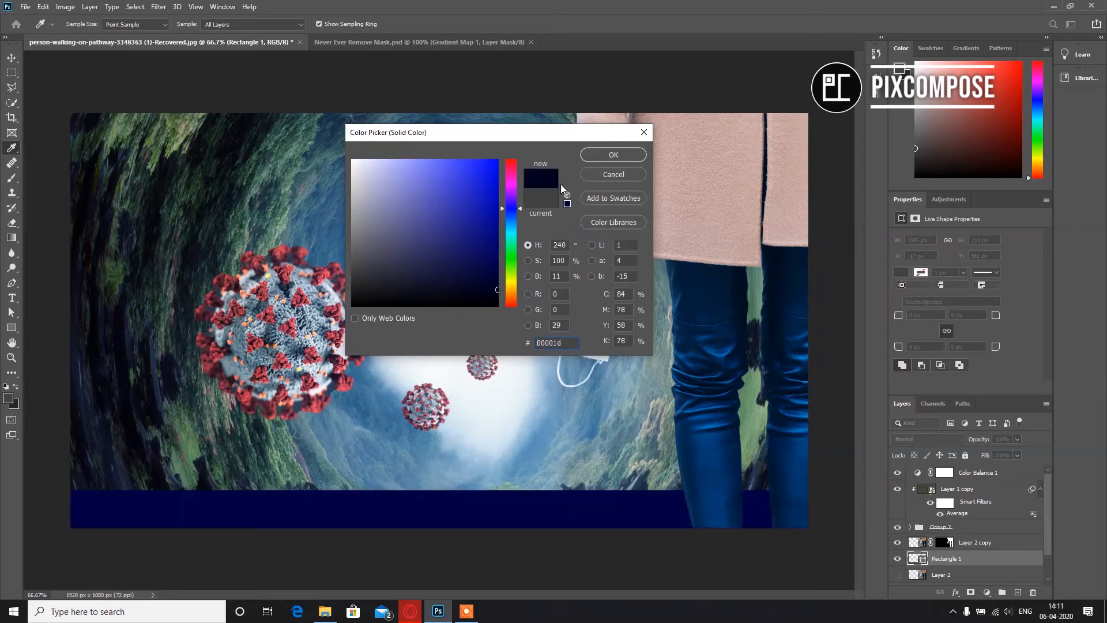
pyautogui.click(606, 155)
pyautogui.click(369, 43)
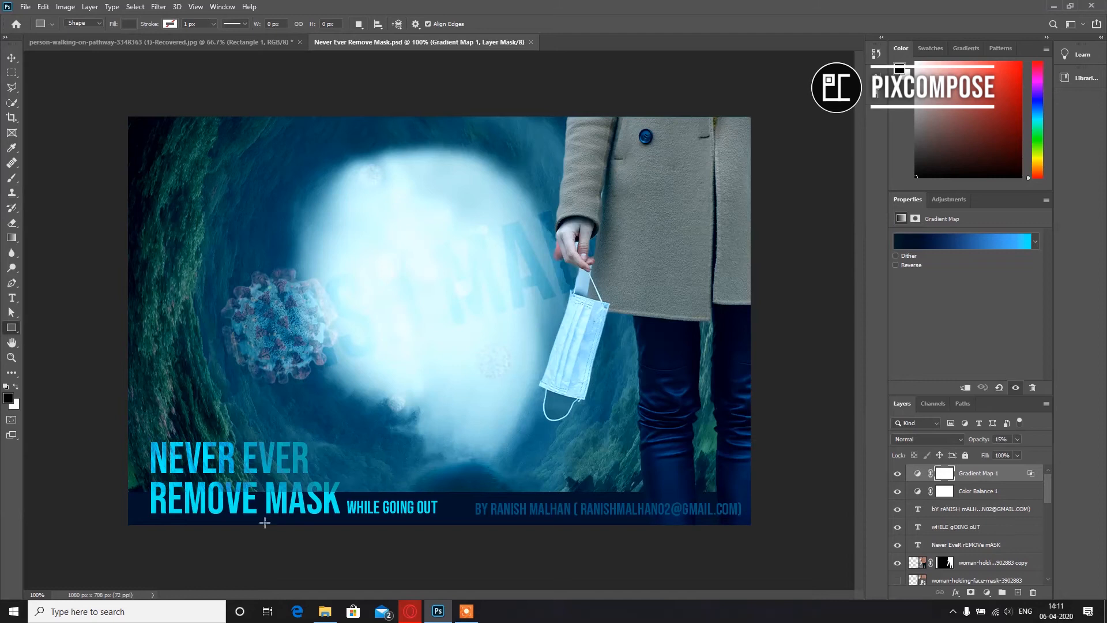
pyautogui.click(147, 42)
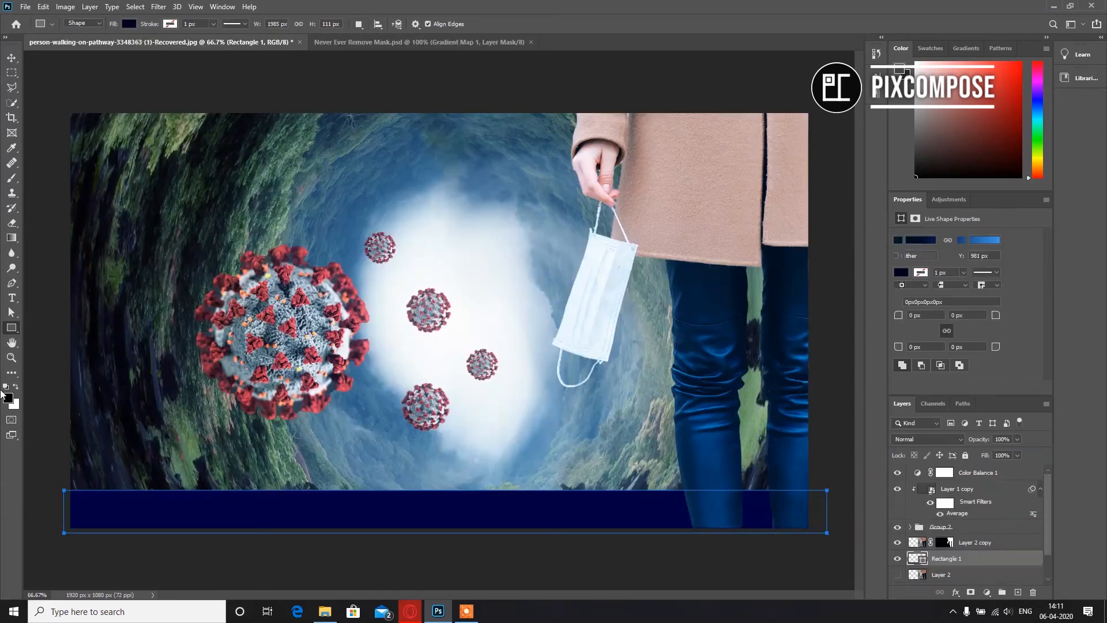
# Step: Add the two-line text "NEVER REMOVE / MASK, STAY SAFE" in Bebas Neue Regular, 140.85 pt, at the image's lower left
pyautogui.click(12, 298)
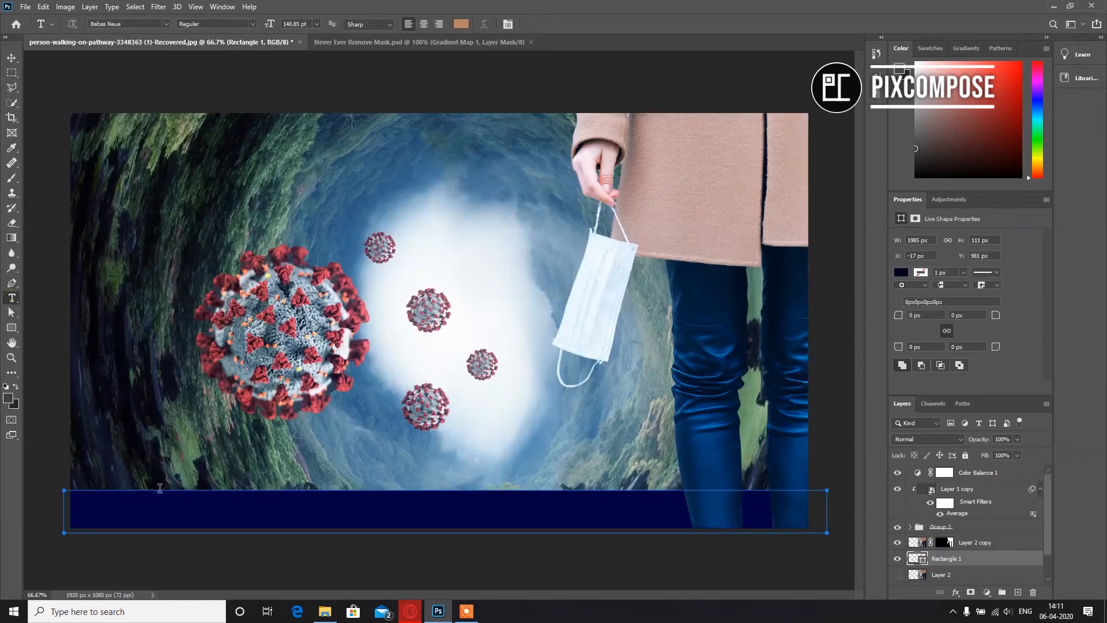
pyautogui.click(124, 454)
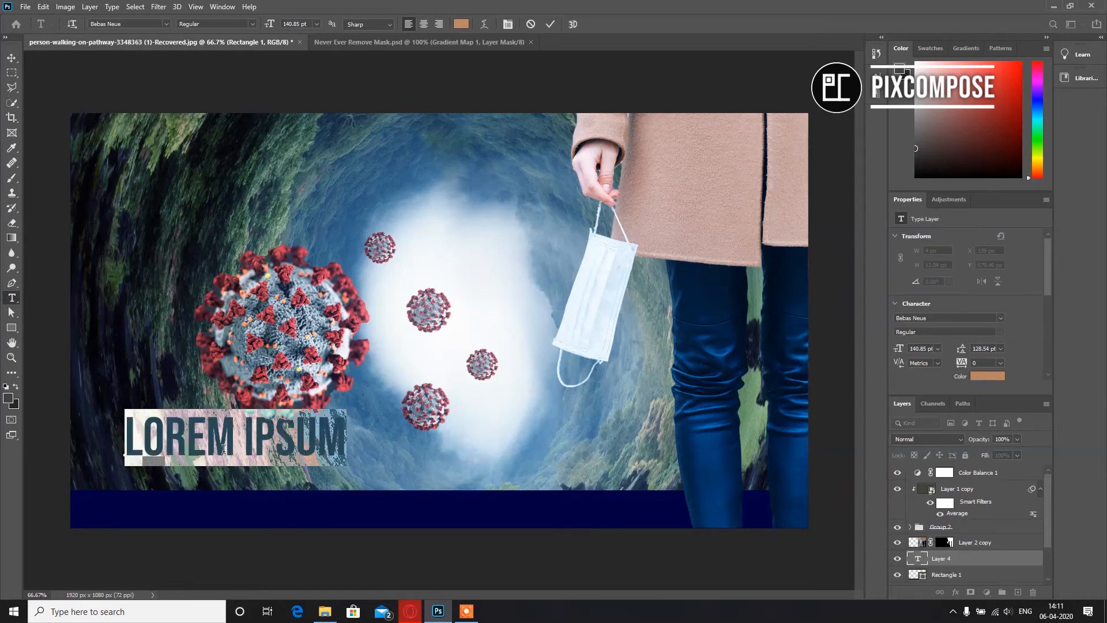
pyautogui.write('NEVER REMOVE')
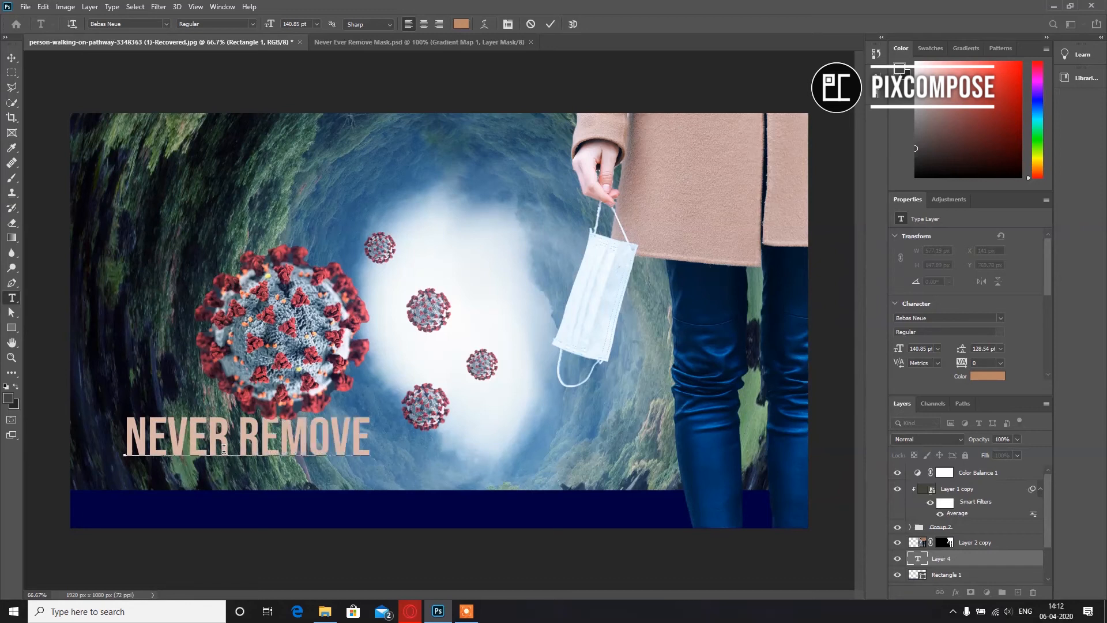
pyautogui.press('Return')
pyautogui.write('MASK')
pyautogui.write(', WH')
pyautogui.press('BackSpace')
pyautogui.press('BackSpace')
pyautogui.press('BackSpace')
pyautogui.press('BackSpace')
pyautogui.write(', STA')
pyautogui.write('U')
pyautogui.press('BackSpace')
pyautogui.write('Y SAFE')
pyautogui.click(550, 24)
# Step: Change the headline text's colour to a bright, fully saturated light blue
pyautogui.click(988, 375)
pyautogui.click(510, 224)
pyautogui.moveTo(490, 170); pyautogui.dragTo(499, 159)
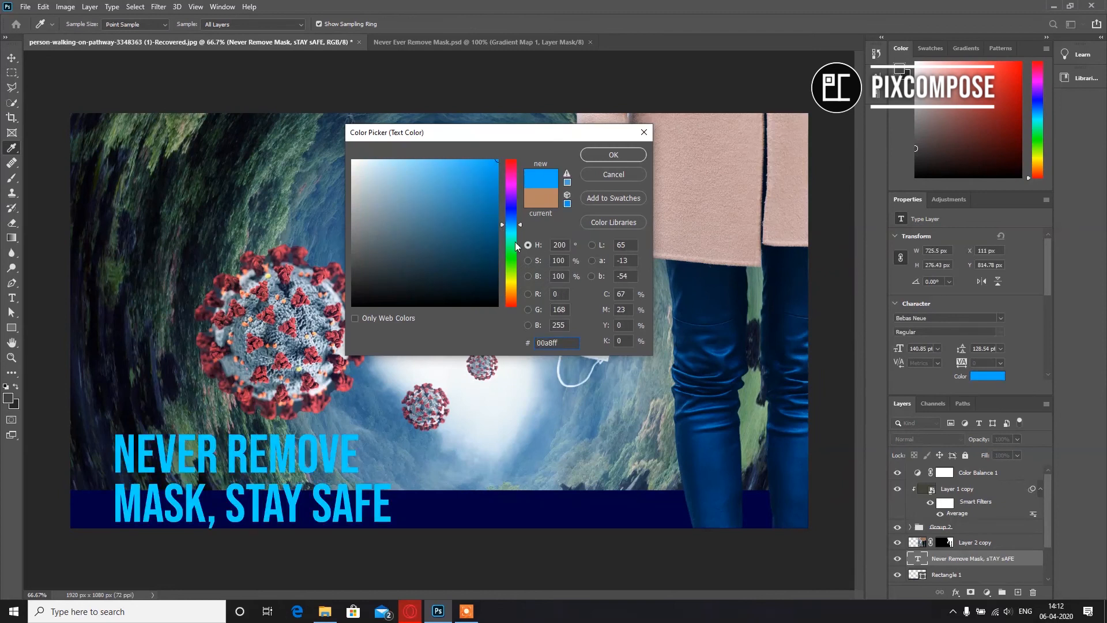
pyautogui.moveTo(515, 241); pyautogui.dragTo(515, 226)
pyautogui.click(637, 153)
# Step: Scale the headline text down to about 668 by 255 px
pyautogui.hotkey('ctrl', 't')
pyautogui.moveTo(391, 428); pyautogui.dragTo(334, 448)
pyautogui.click(571, 23)
# Step: Check the title text's blend mode and character settings in the finished Never Ever Remove Mask.psd
pyautogui.click(457, 44)
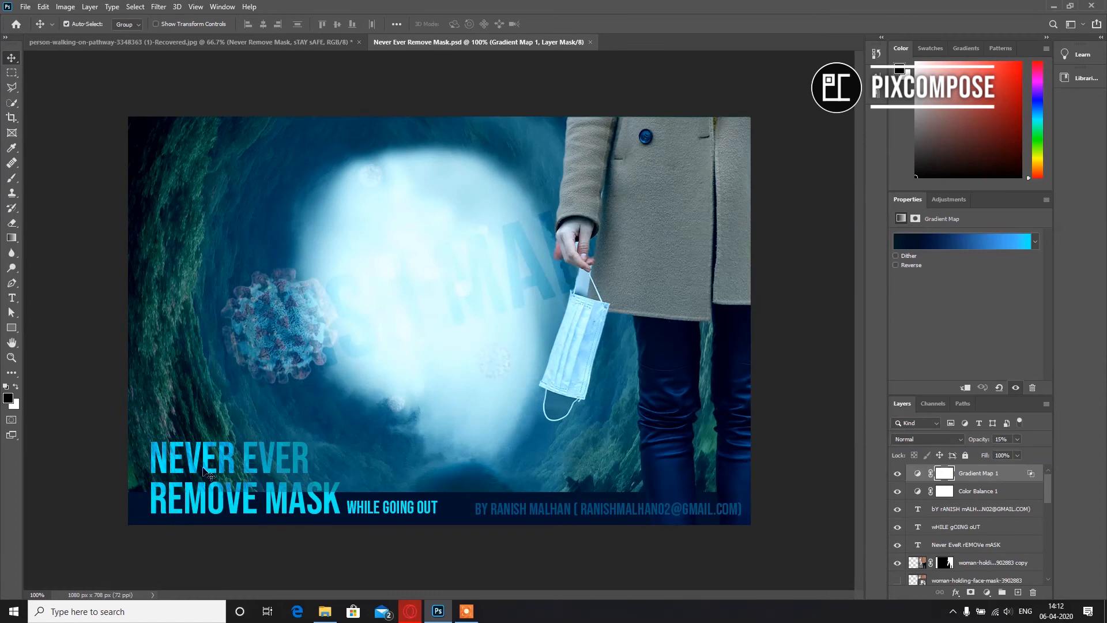
pyautogui.click(222, 466)
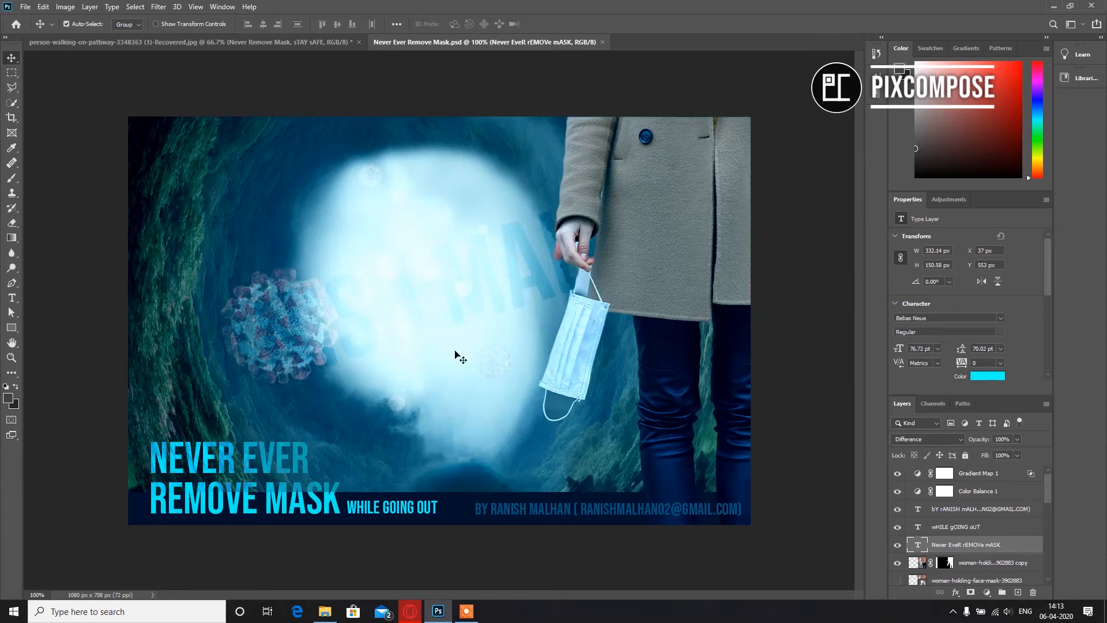
pyautogui.click(97, 44)
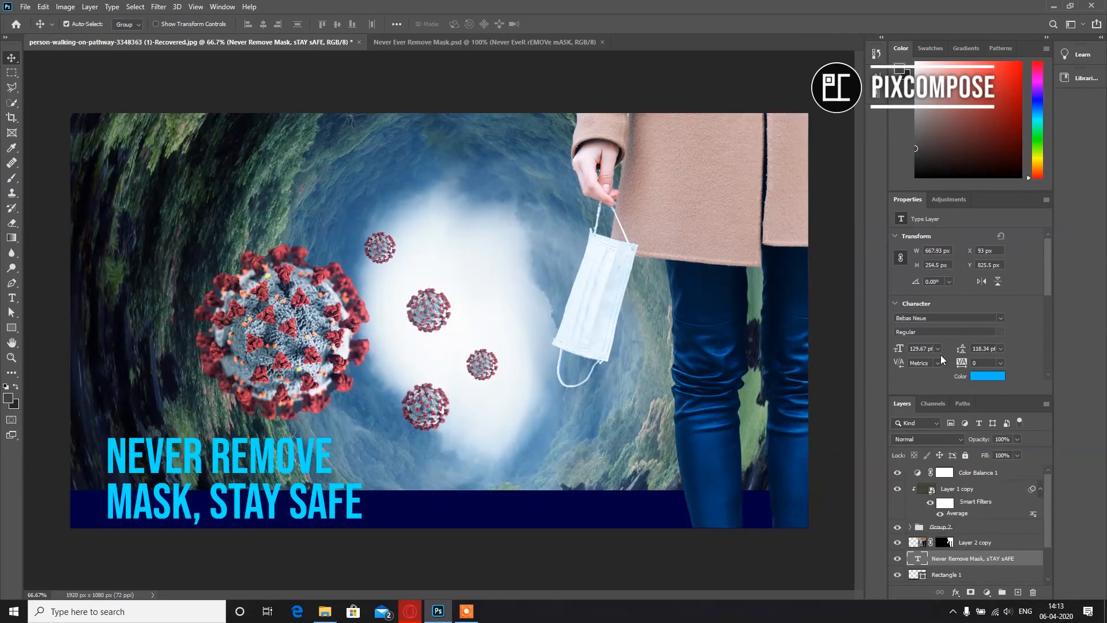
# Step: Set the headline text layer's blend mode to Difference and nudge the text slightly sideways
pyautogui.click(939, 439)
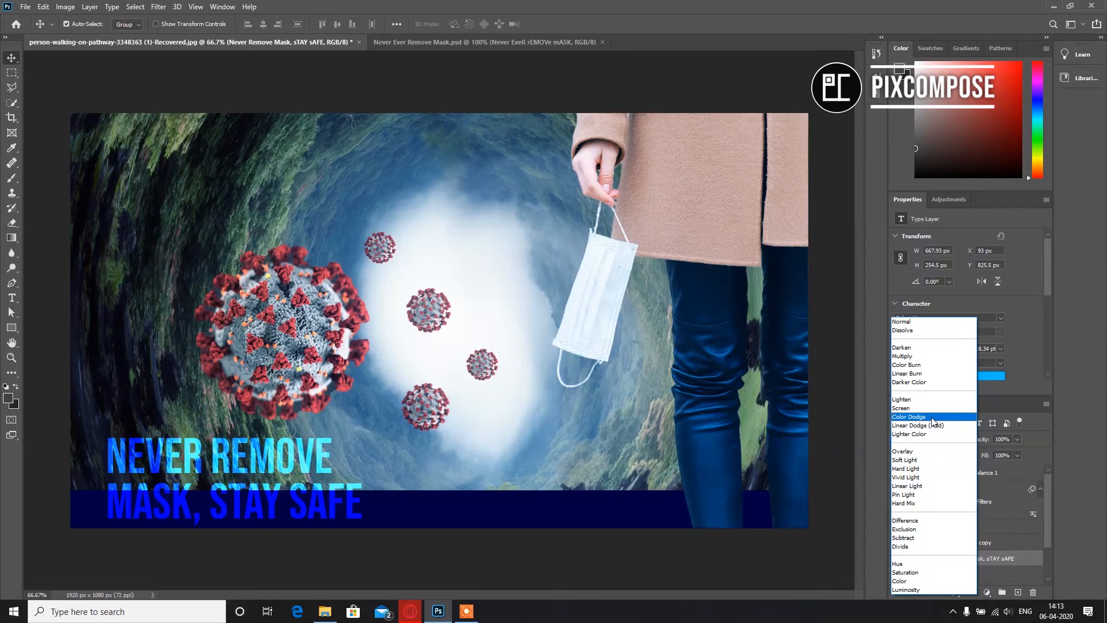
pyautogui.click(923, 520)
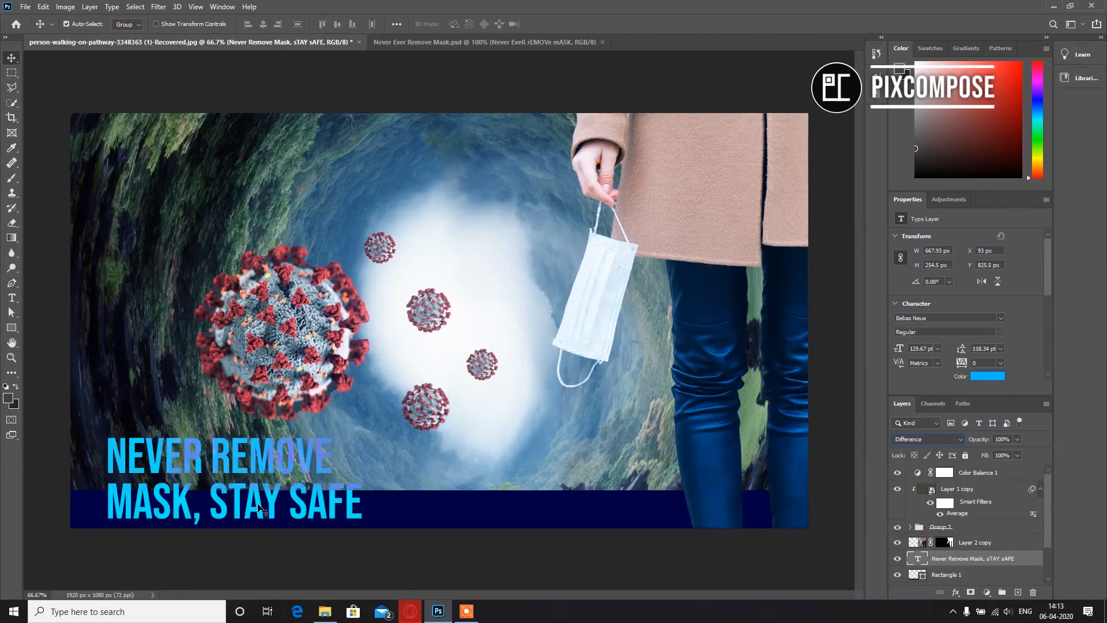
pyautogui.moveTo(258, 505)
pyautogui.mouseDown()
pyautogui.moveTo(243, 505)
pyautogui.moveTo(256, 505)
pyautogui.mouseUp()
pyautogui.click(56, 328)
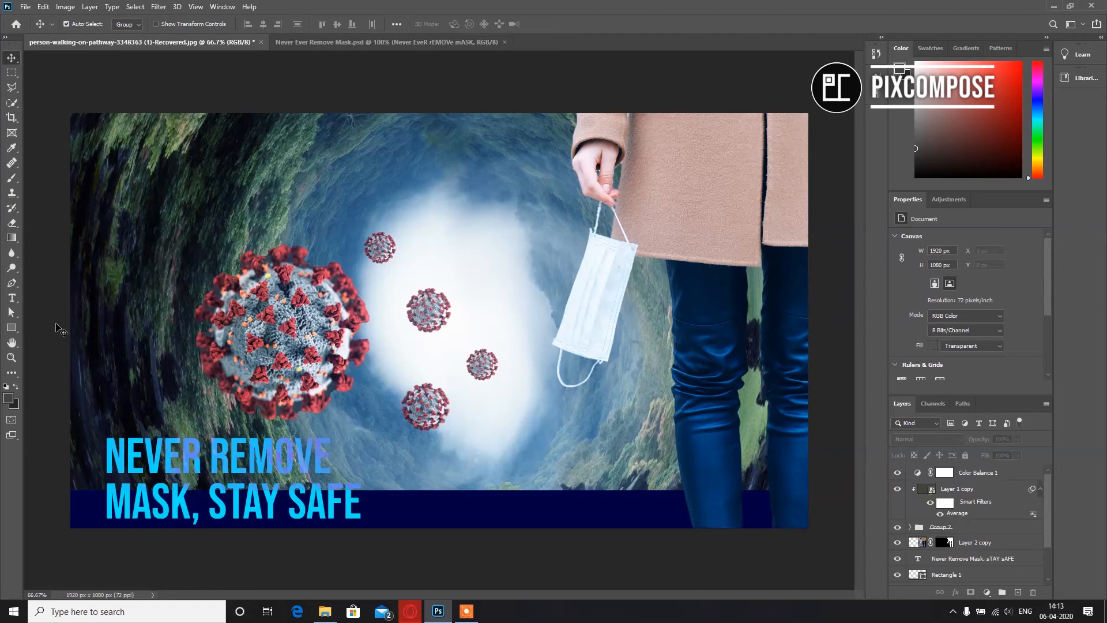
# Step: Set Layer 1 copy's opacity to 74% and the virus group's blend mode to Screen at 100% opacity
pyautogui.click(312, 354)
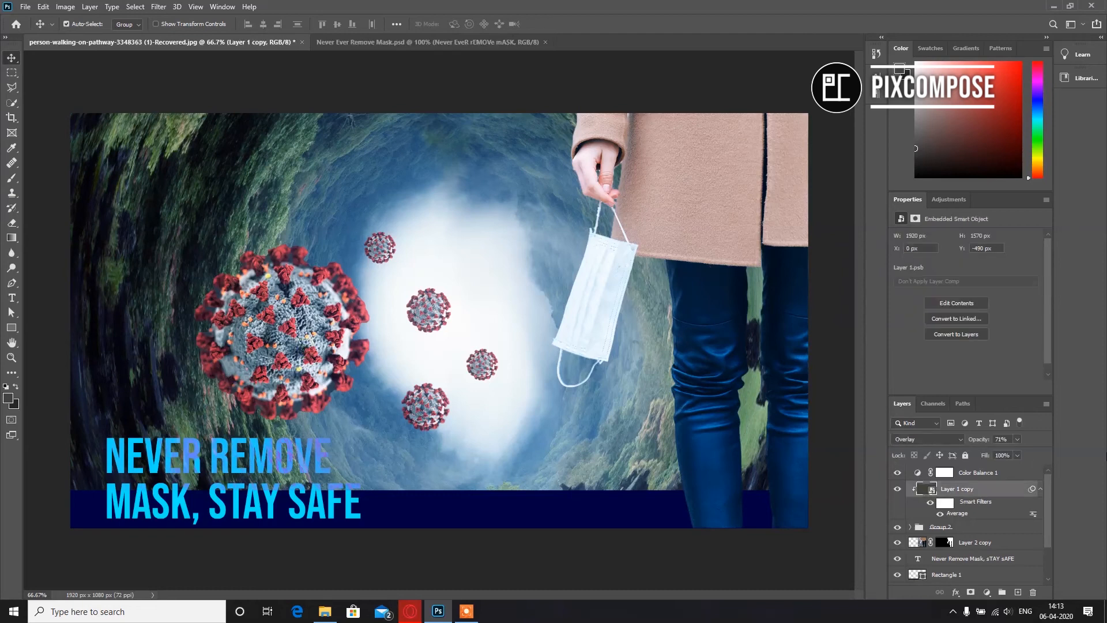
pyautogui.moveTo(1005, 455)
pyautogui.mouseDown()
pyautogui.moveTo(1020, 455)
pyautogui.moveTo(1005, 457)
pyautogui.mouseUp()
pyautogui.click(978, 527)
pyautogui.click(1017, 439)
pyautogui.click(340, 42)
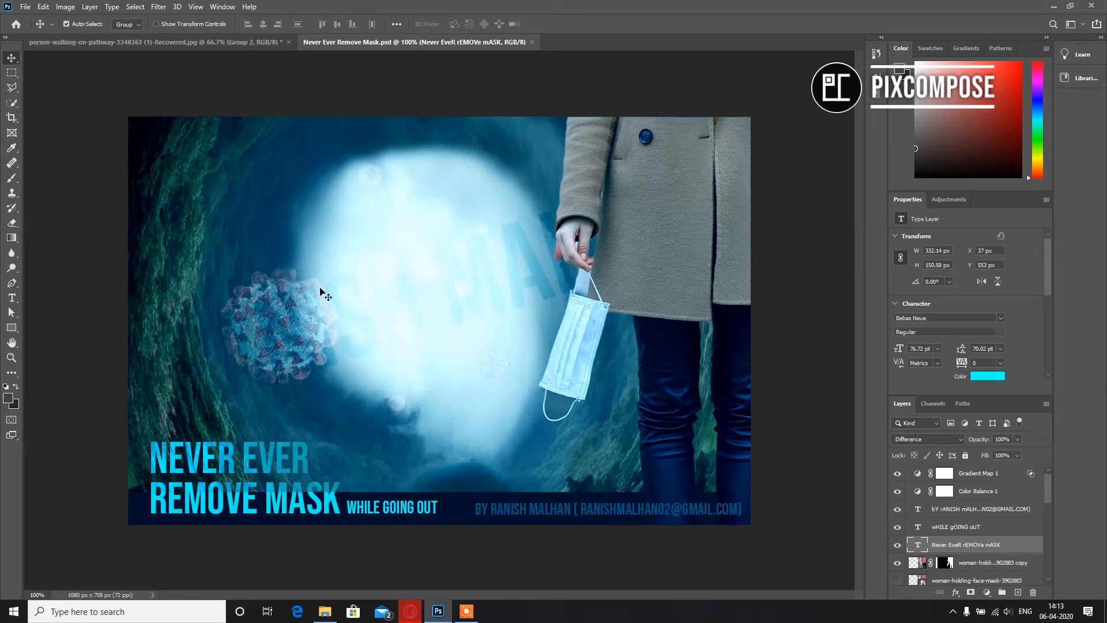
pyautogui.click(156, 42)
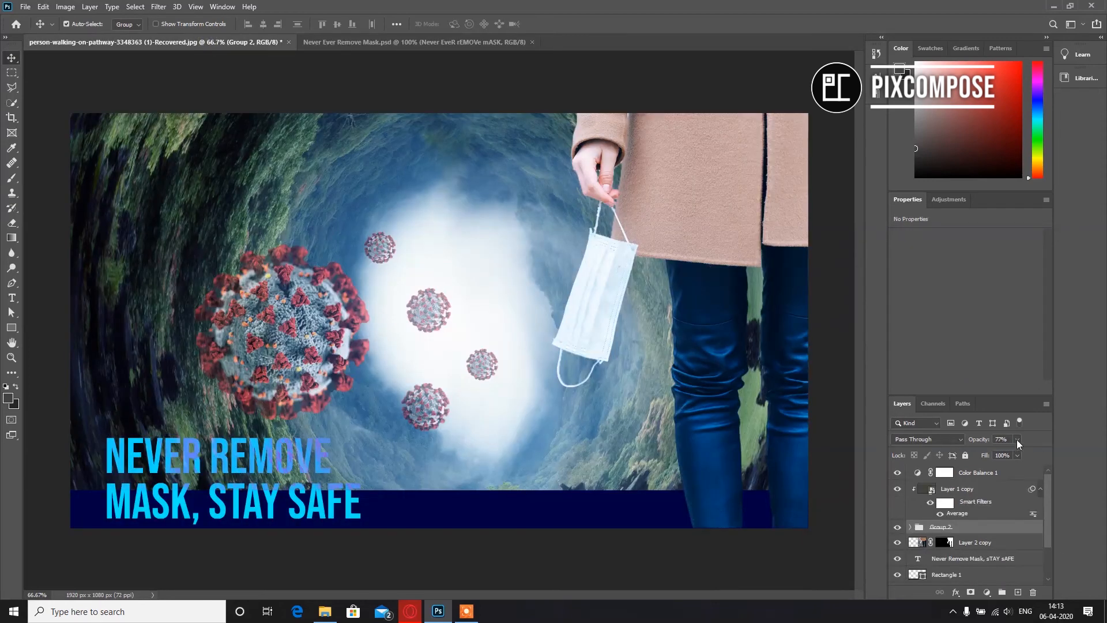
pyautogui.moveTo(1001, 458); pyautogui.dragTo(1012, 458)
pyautogui.click(935, 440)
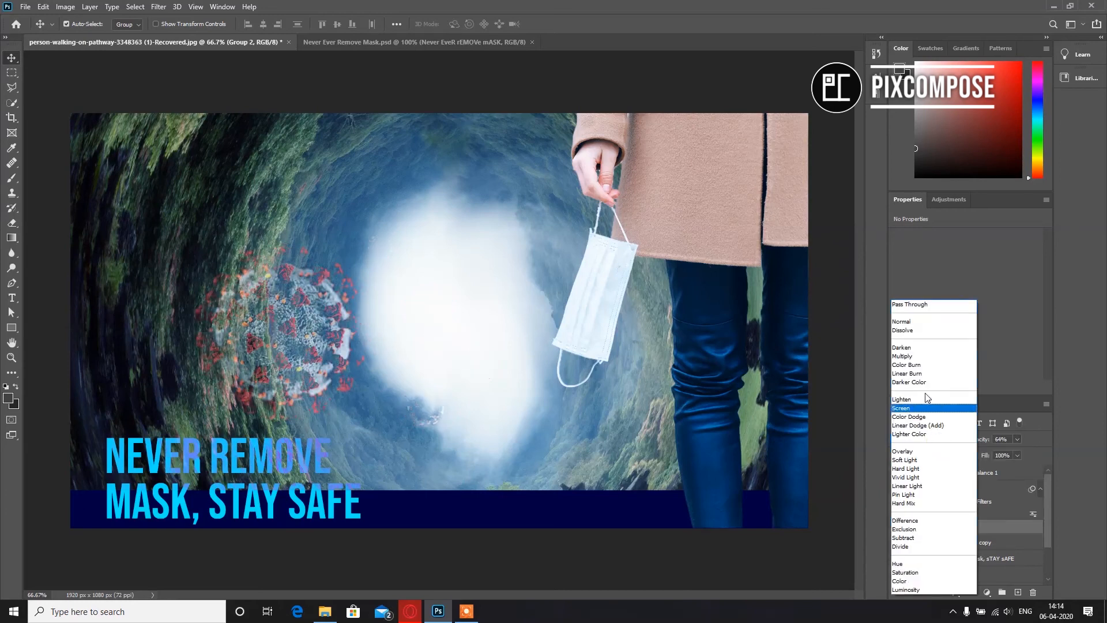
pyautogui.click(923, 408)
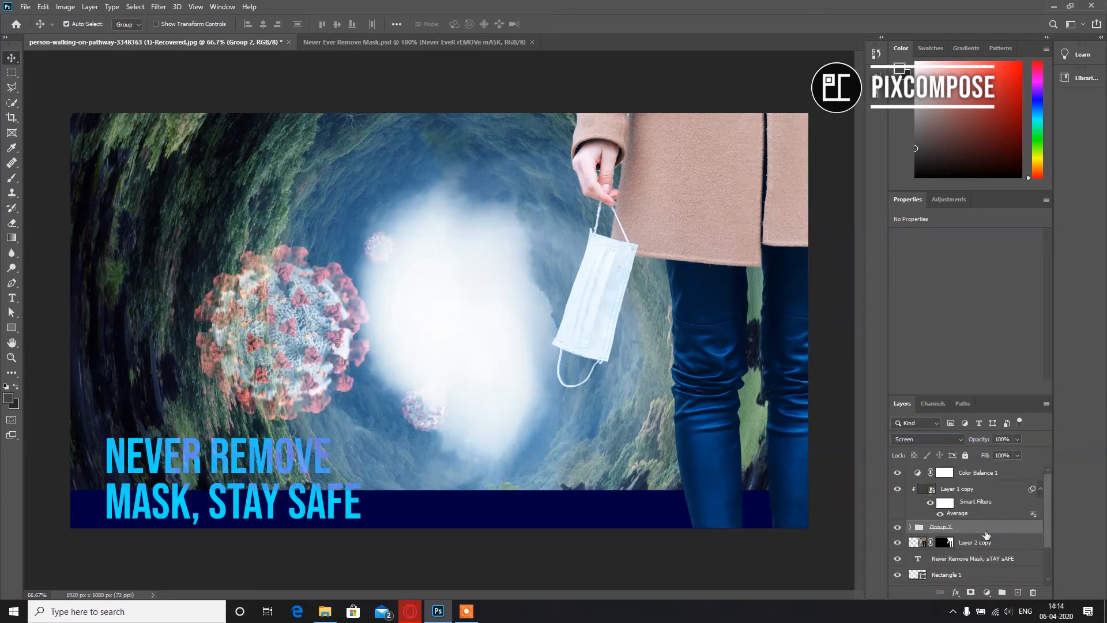
# Step: Scale the virus group to about 80% and reposition it over the area between the dark edge and the white opening
pyautogui.hotkey('ctrl', 't')
pyautogui.moveTo(554, 176); pyautogui.dragTo(468, 225)
pyautogui.moveTo(251, 352); pyautogui.dragTo(287, 346)
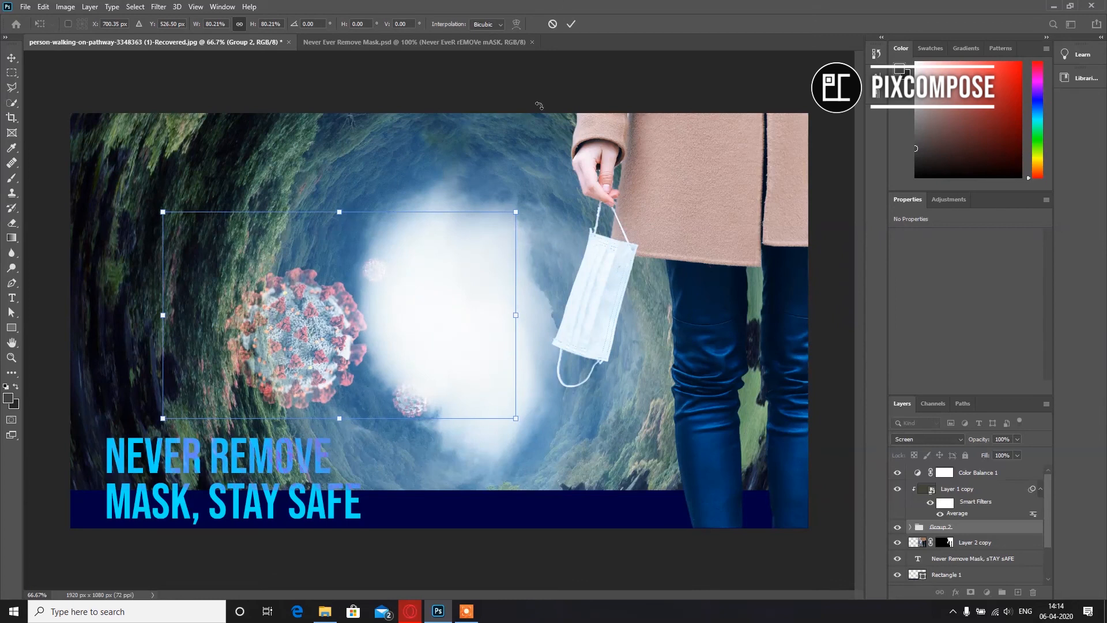
pyautogui.click(571, 25)
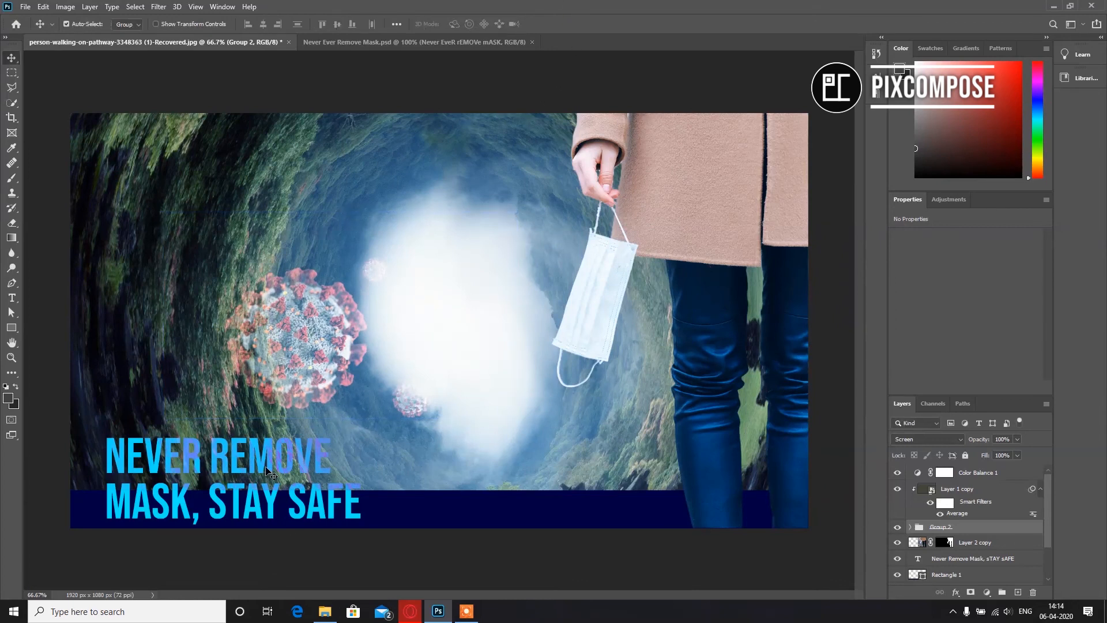
# Step: Compare with the finished poster, then duplicate Layer 1 copy and place the duplicate unclipped between the virus group and Layer 2 copy
pyautogui.hotkey('ctrl', 'Tab')
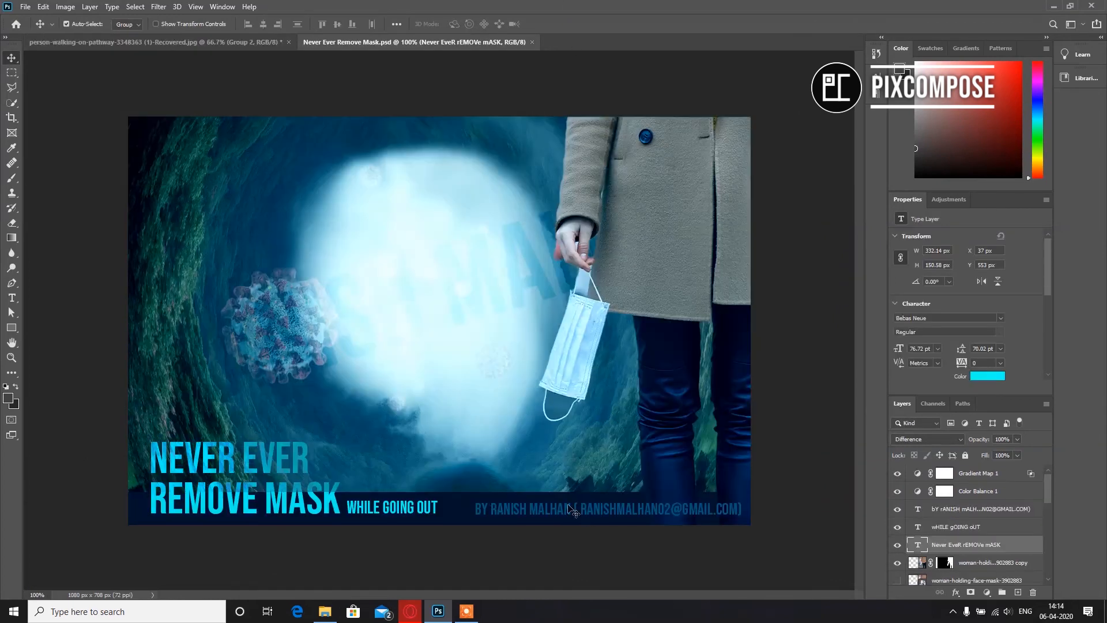
pyautogui.click(156, 42)
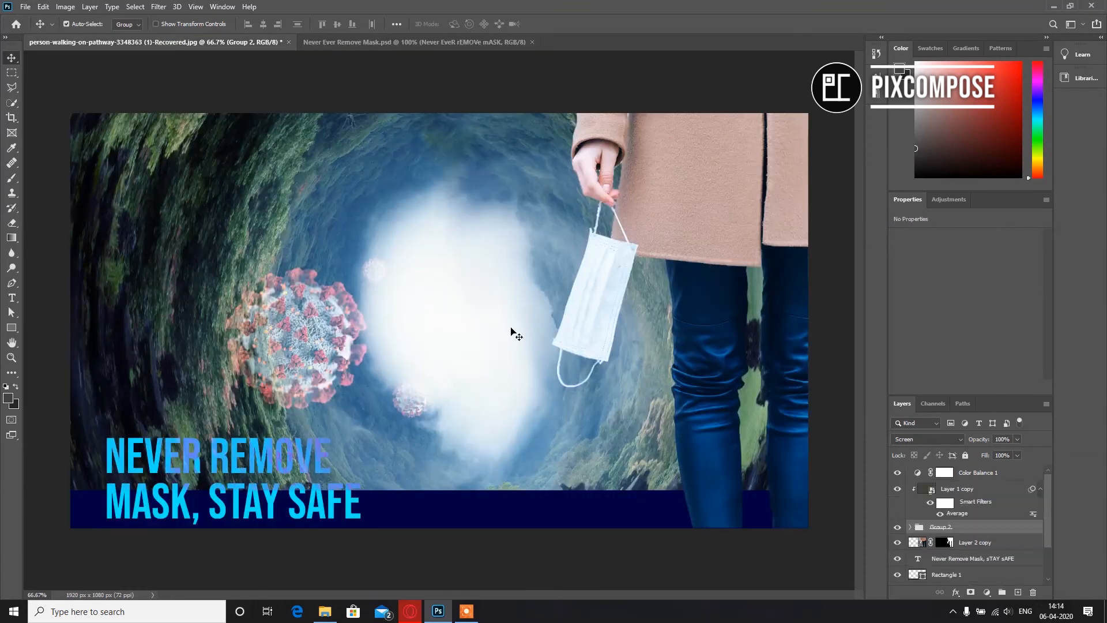
pyautogui.click(897, 488)
pyautogui.moveTo(990, 544); pyautogui.dragTo(1018, 593)
pyautogui.hotkey('ctrl', 'z')
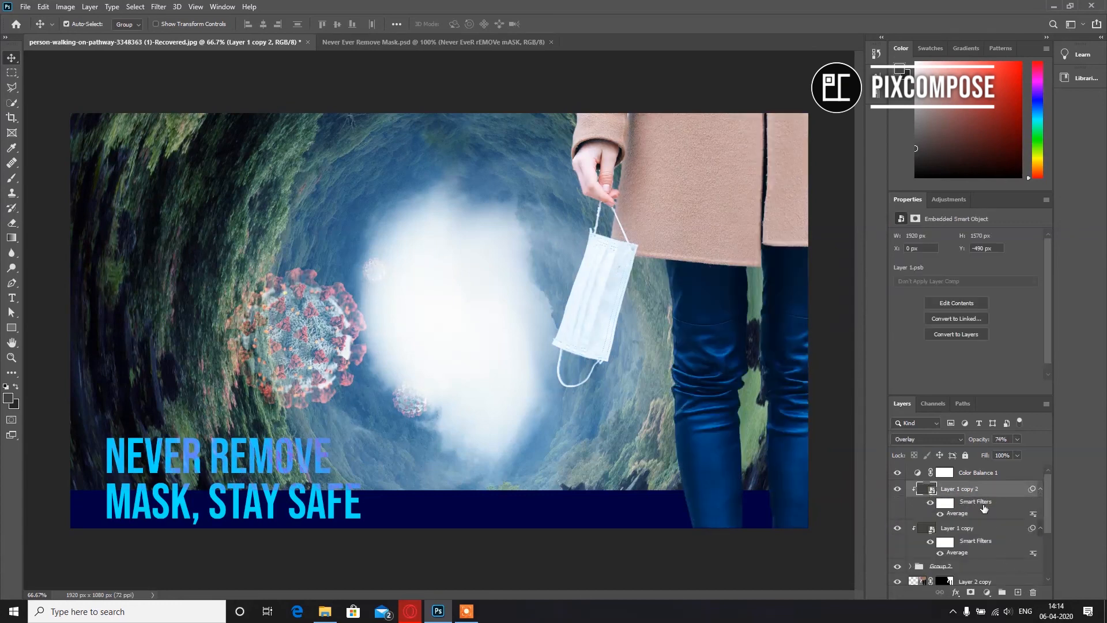
pyautogui.moveTo(986, 495); pyautogui.dragTo(975, 524)
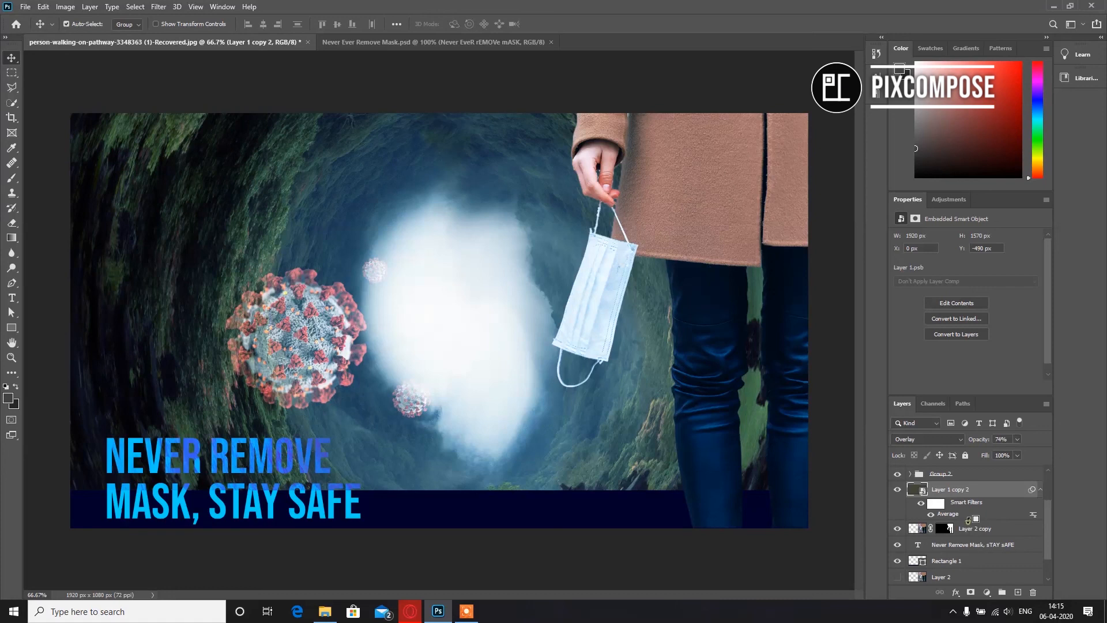
pyautogui.keyDown('alt'); pyautogui.click(970, 519); pyautogui.keyUp('alt')
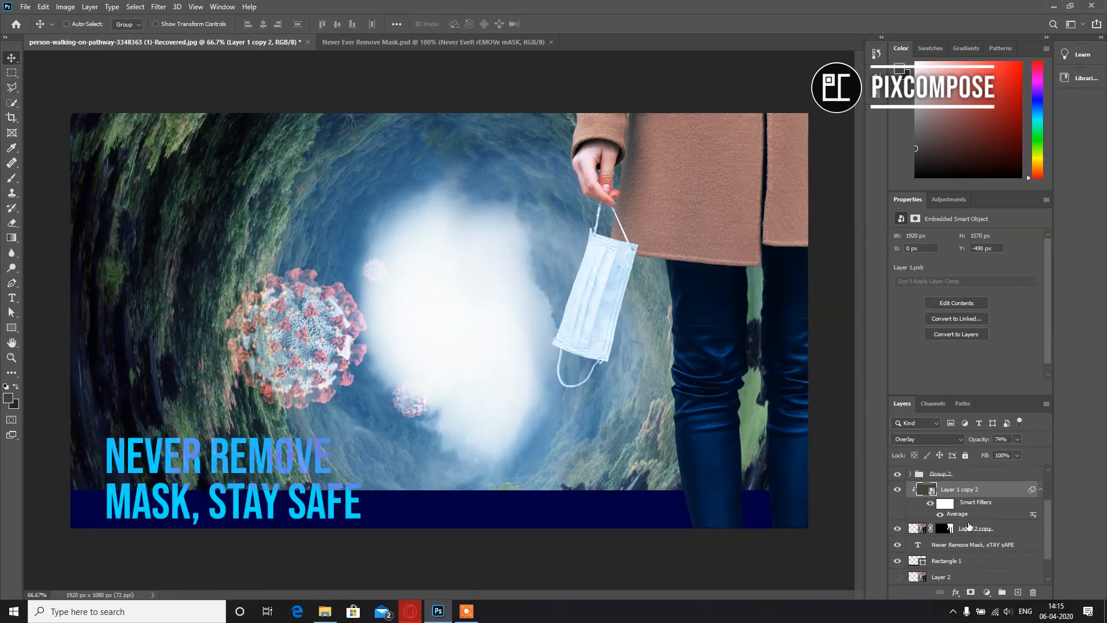
pyautogui.keyDown('alt'); pyautogui.click(970, 519); pyautogui.keyUp('alt')
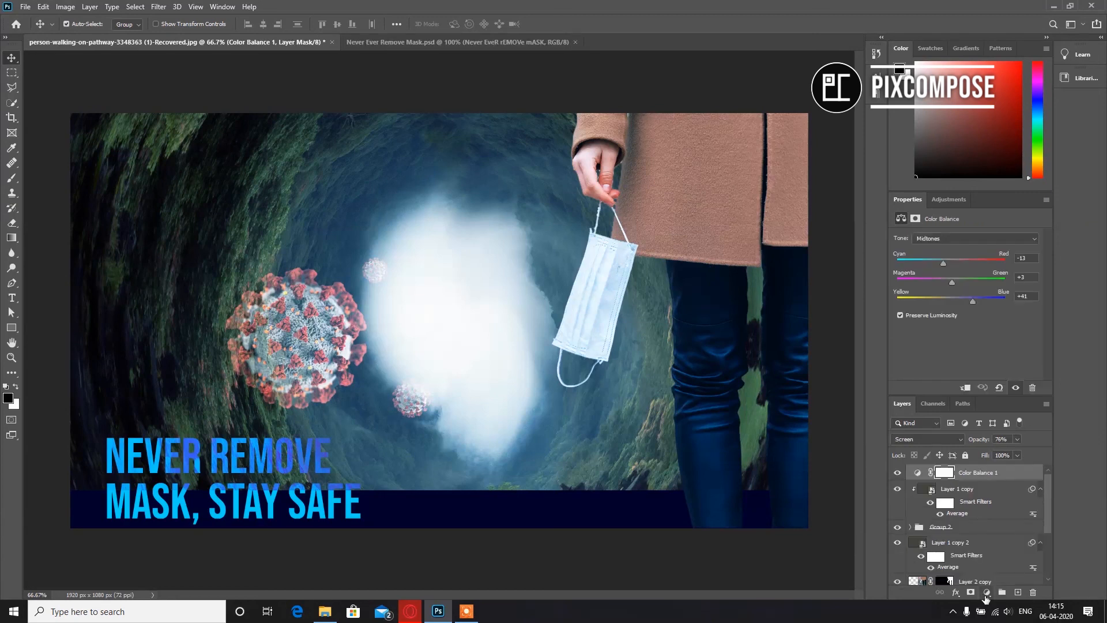
# Step: Add a second Color Balance adjustment on top of the layers, with shadows at Cyan–Red -56 and Yellow–Blue +4
pyautogui.click(987, 592)
pyautogui.click(1009, 514)
pyautogui.click(975, 238)
pyautogui.click(952, 261)
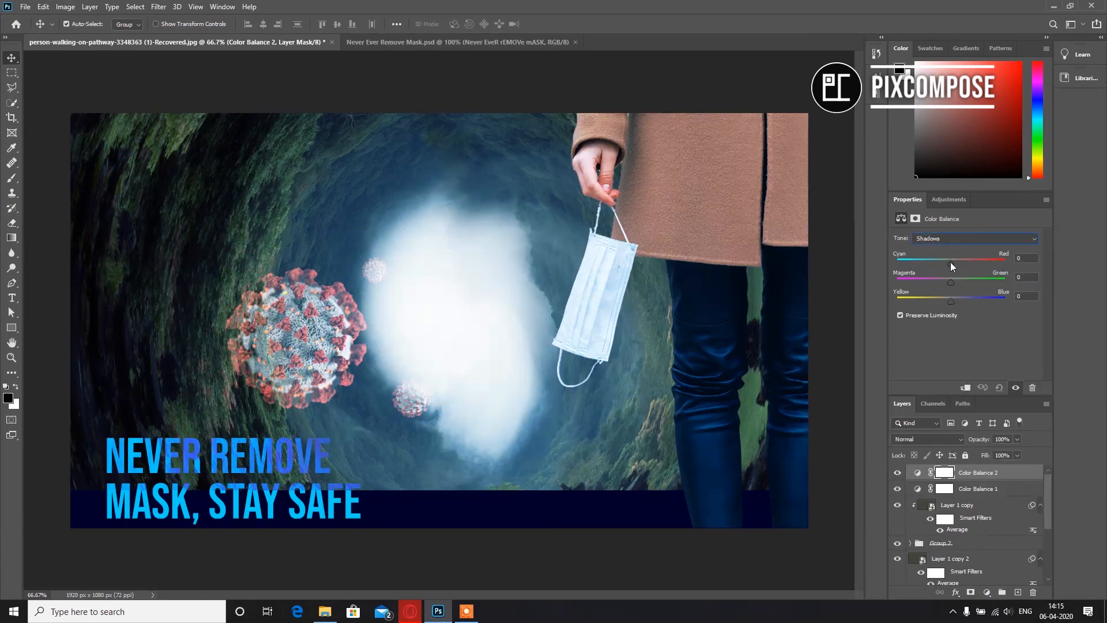
pyautogui.moveTo(936, 262); pyautogui.dragTo(920, 261)
pyautogui.moveTo(950, 301); pyautogui.dragTo(953, 301)
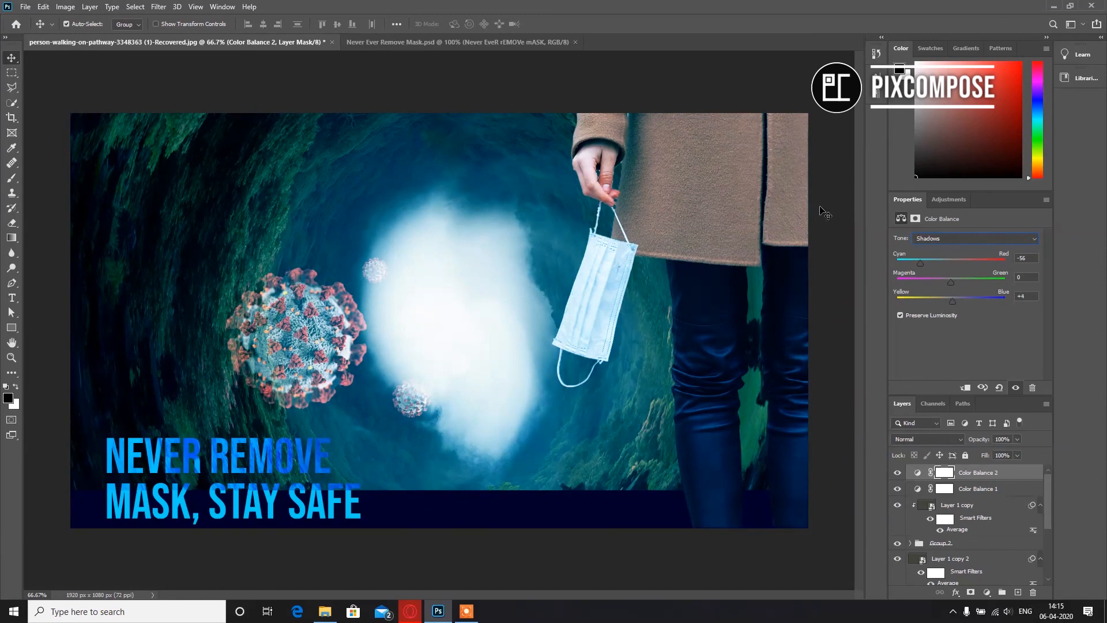
# Step: Check the finished poster's colours and set the new Color Balance layer's midtones to Yellow–Blue +3
pyautogui.click(468, 41)
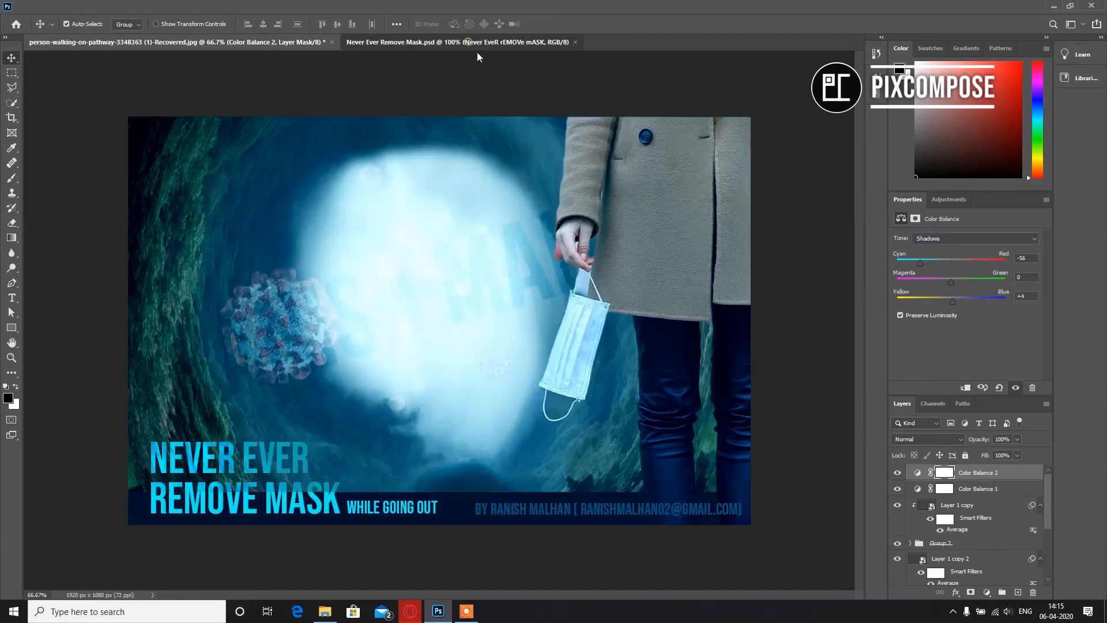
pyautogui.click(223, 42)
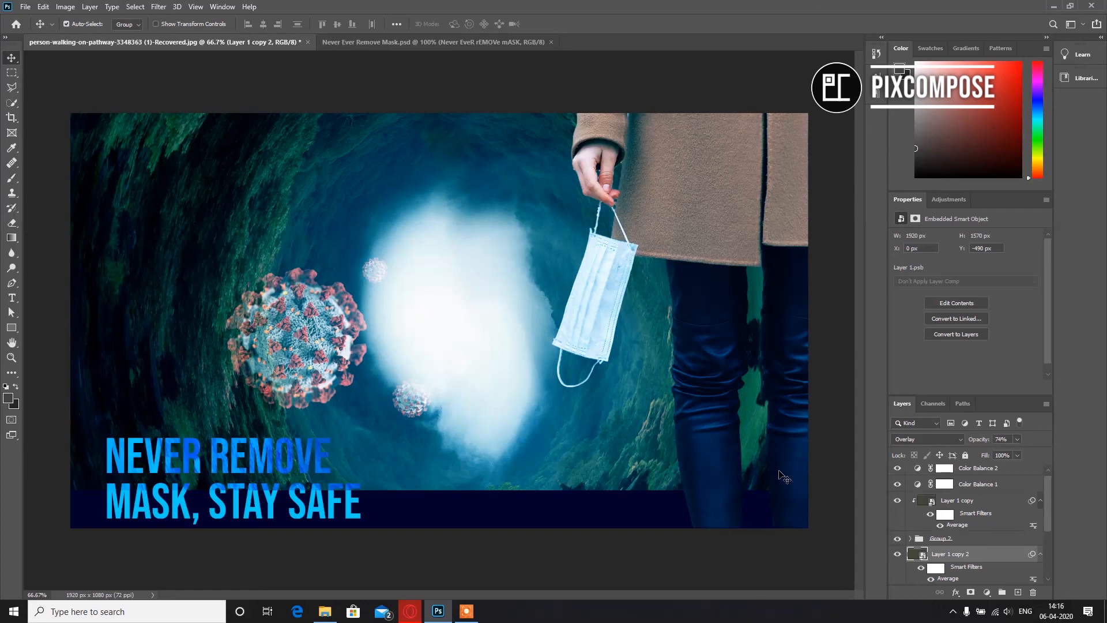
pyautogui.scroll(1, 982, 472)
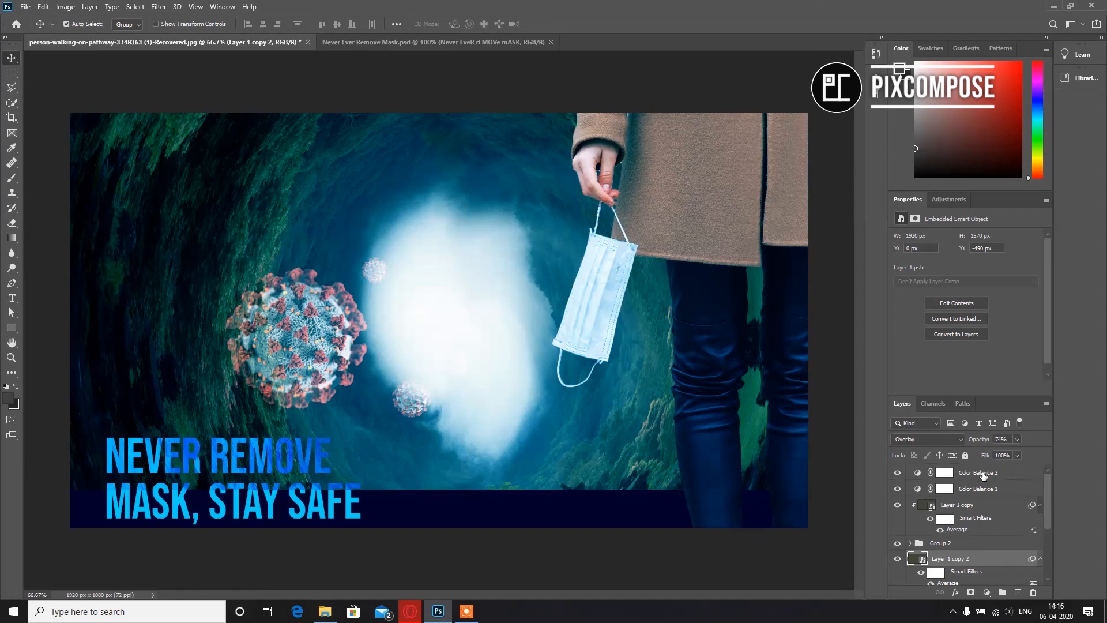
pyautogui.click(982, 472)
pyautogui.moveTo(947, 299)
pyautogui.mouseDown()
pyautogui.moveTo(974, 298)
pyautogui.moveTo(943, 299)
pyautogui.moveTo(953, 299)
pyautogui.mouseUp()
# Step: Set the new Color Balance layer's highlights to Cyan–Red +1 and Yellow–Blue +12
pyautogui.click(939, 238)
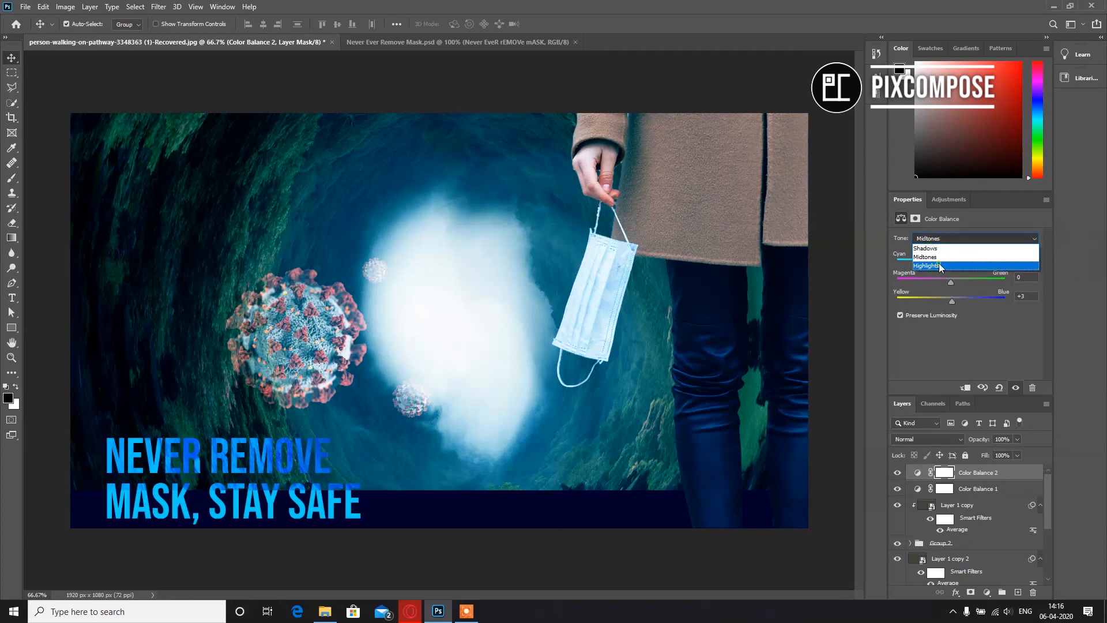
pyautogui.click(939, 263)
pyautogui.moveTo(949, 263); pyautogui.dragTo(952, 258)
pyautogui.moveTo(951, 299); pyautogui.dragTo(959, 299)
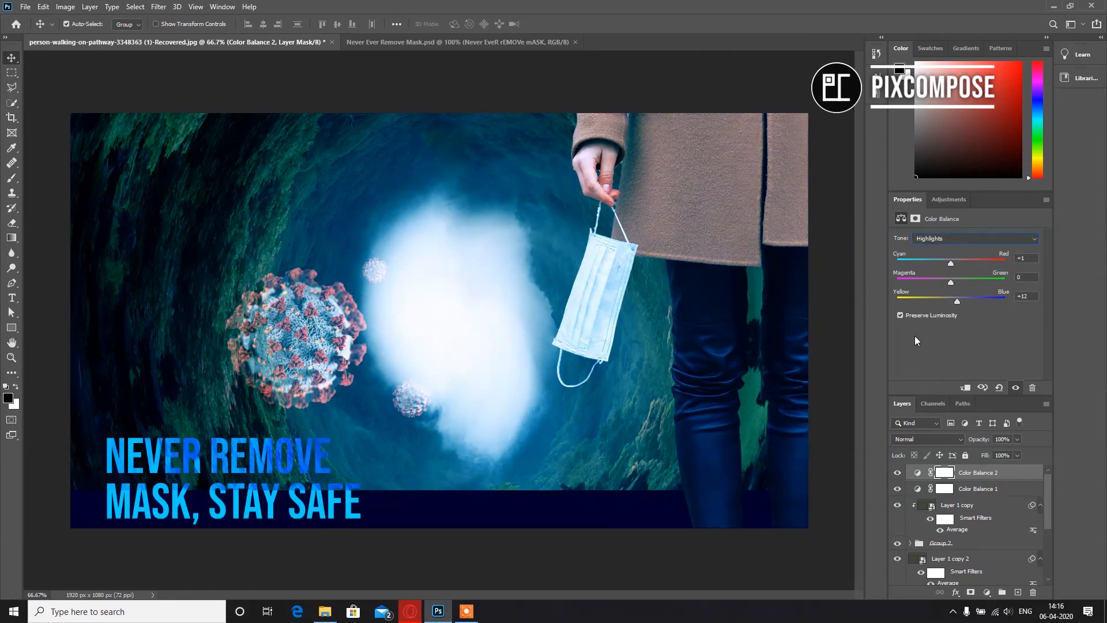